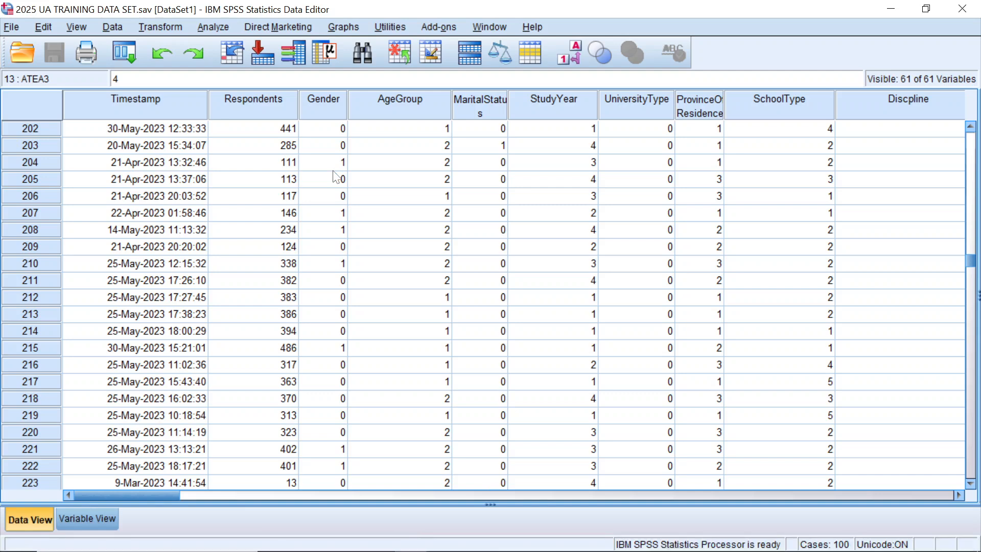
# Step: Start a linear regression analysis and assign Entrepreneurial Intentions as the dependent variable
pyautogui.scroll(1, 336, 176)
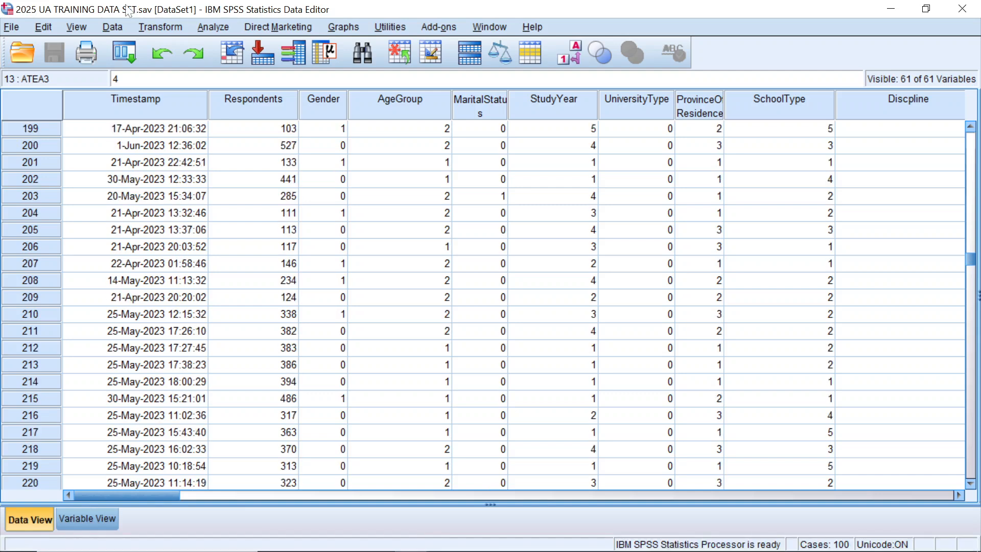
pyautogui.click(220, 26)
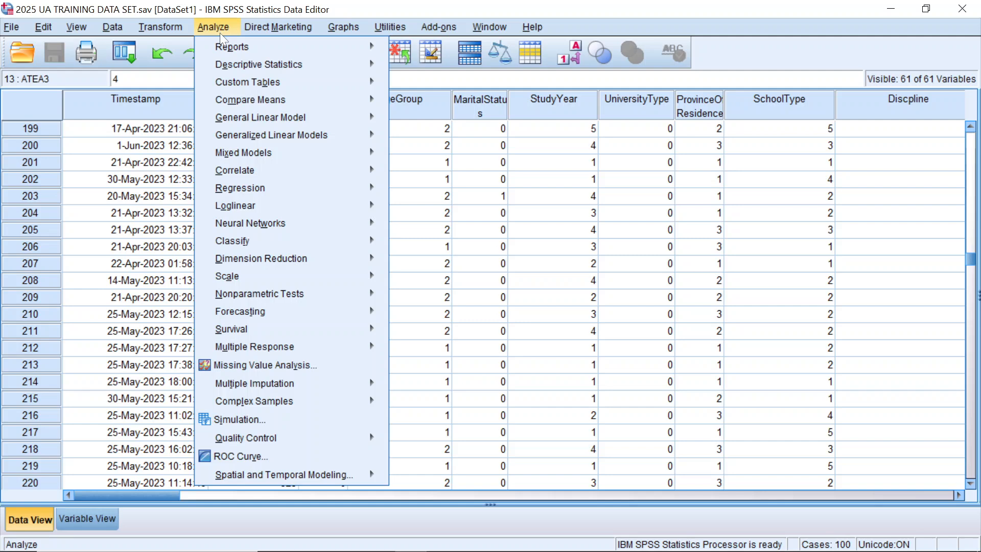
pyautogui.moveTo(248, 188)
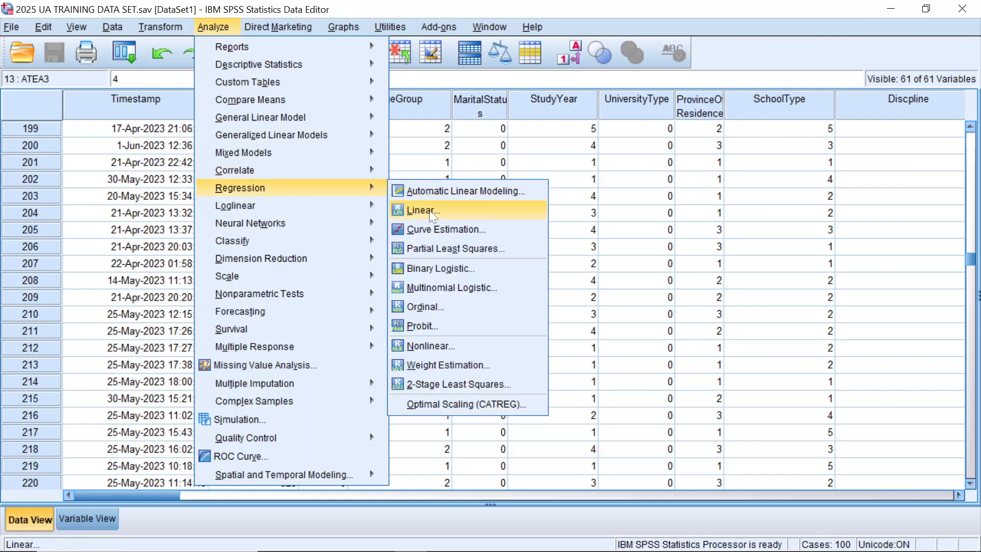
pyautogui.click(429, 210)
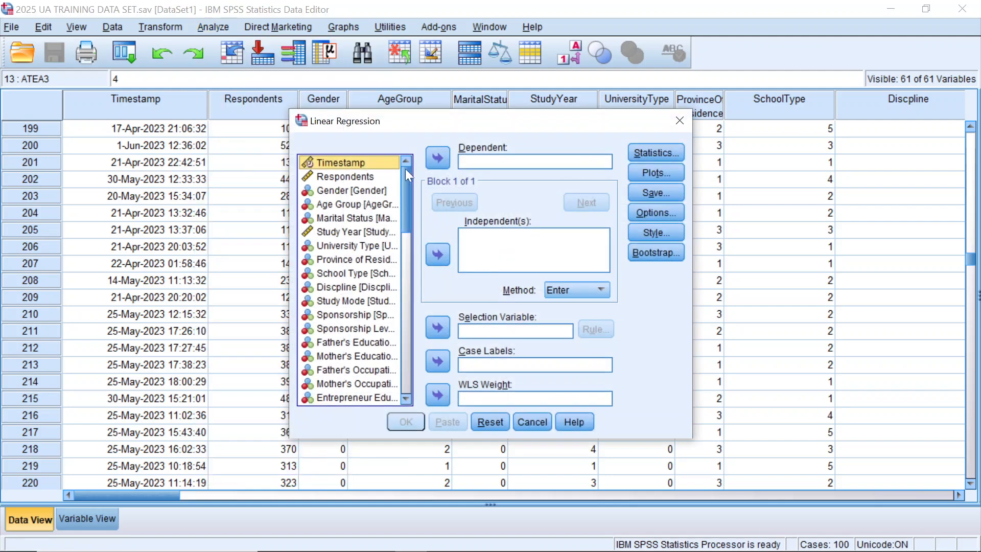
pyautogui.moveTo(403, 179); pyautogui.dragTo(396, 358)
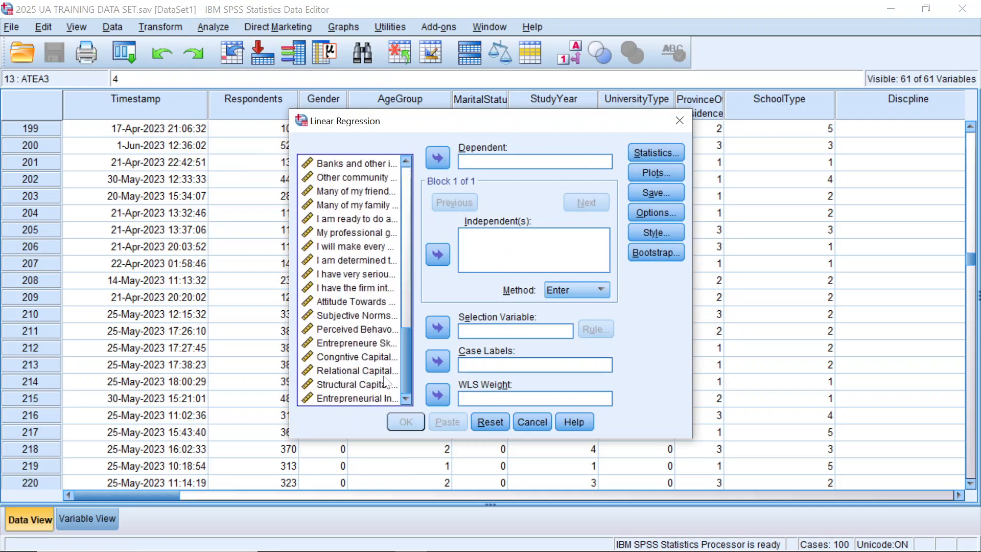
pyautogui.click(380, 401)
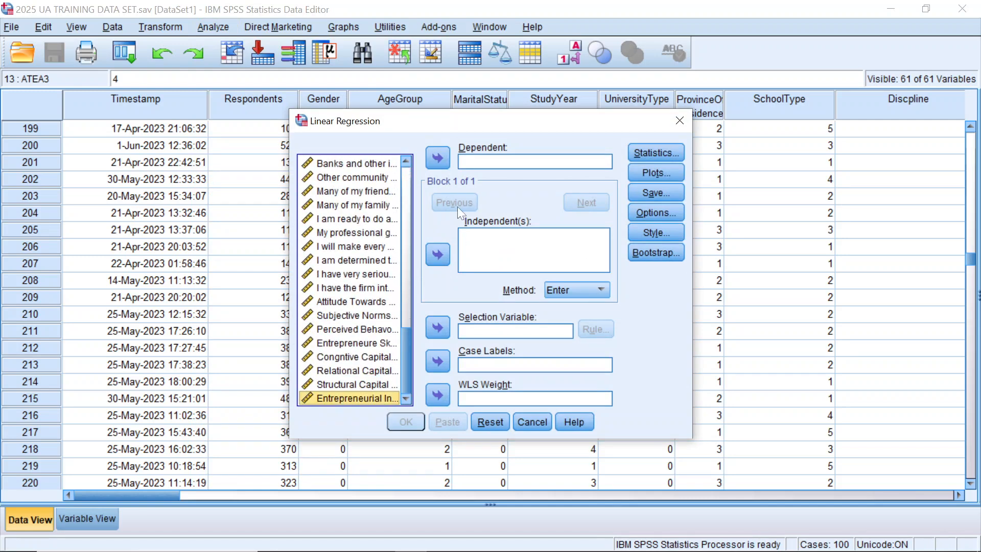
pyautogui.click(437, 158)
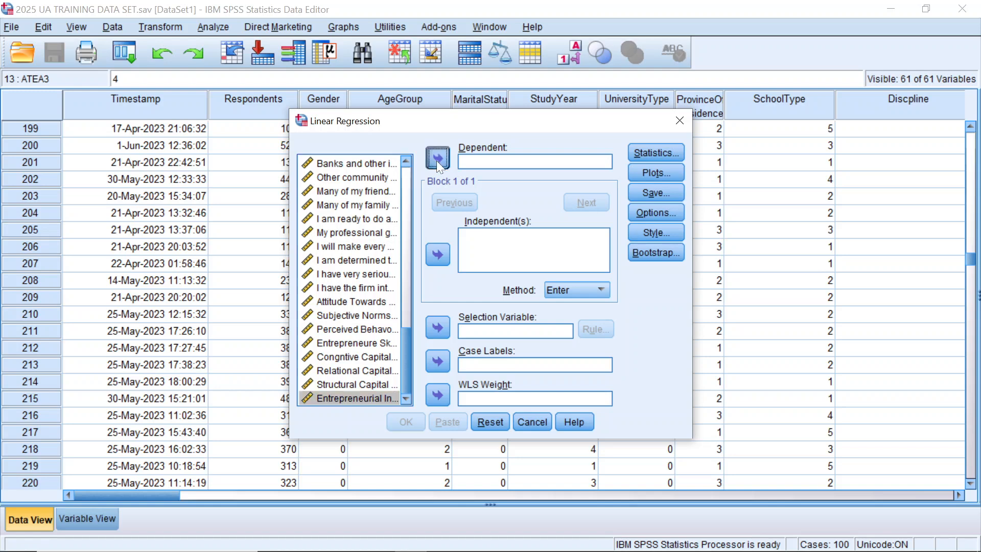
# Step: Add Gender, Age Group, School Type and Entrepreneur Education to the regression's independent variables
pyautogui.moveTo(400, 366); pyautogui.dragTo(402, 182)
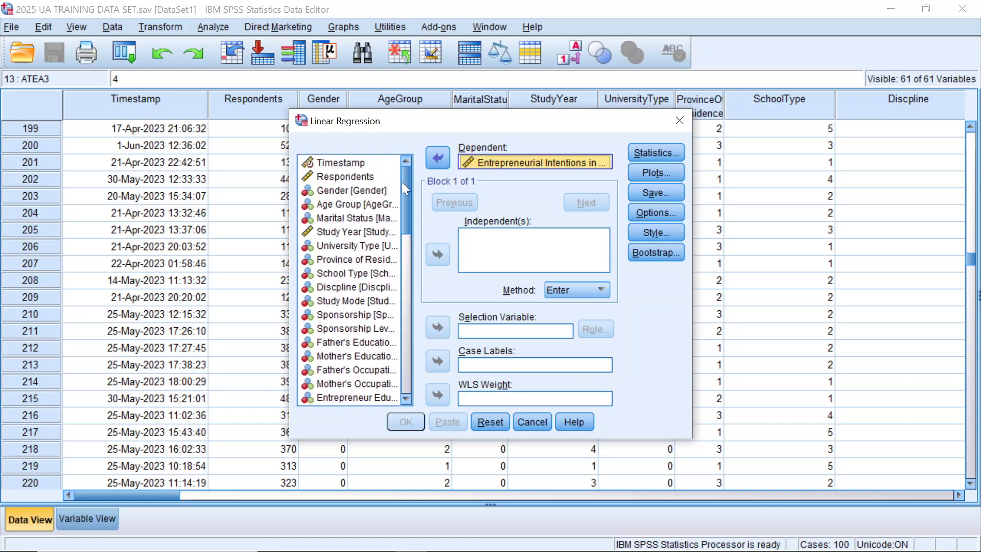
pyautogui.click(348, 191)
pyautogui.click(434, 256)
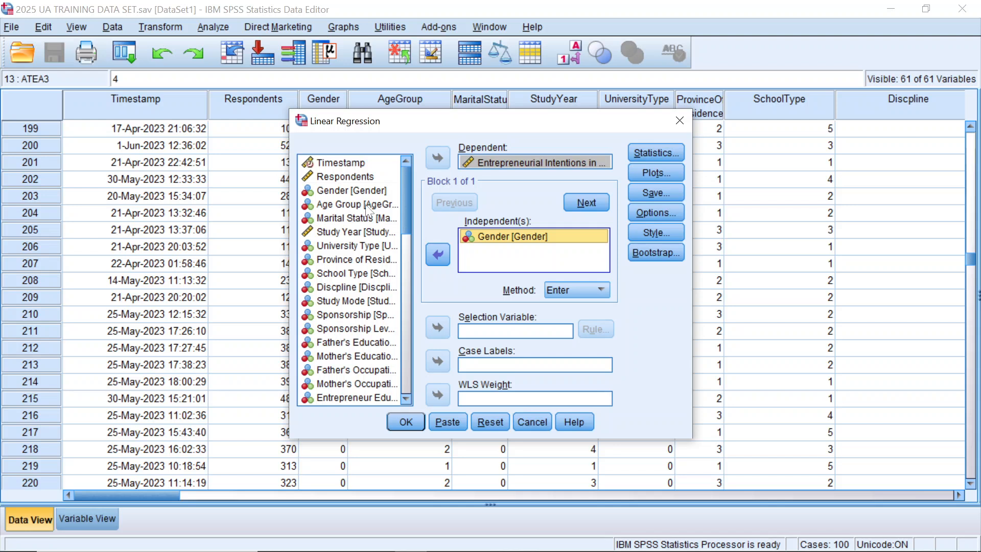
pyautogui.click(364, 205)
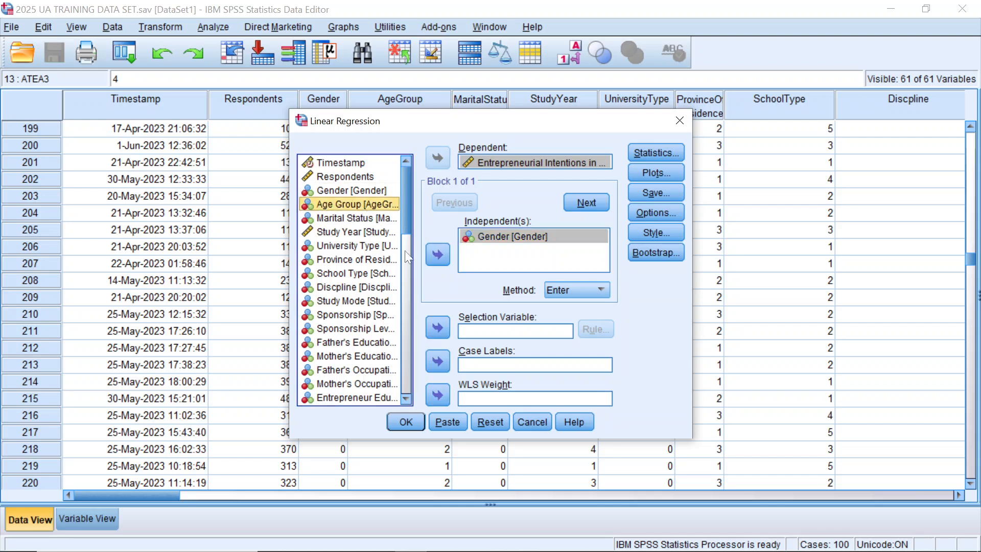
pyautogui.click(437, 256)
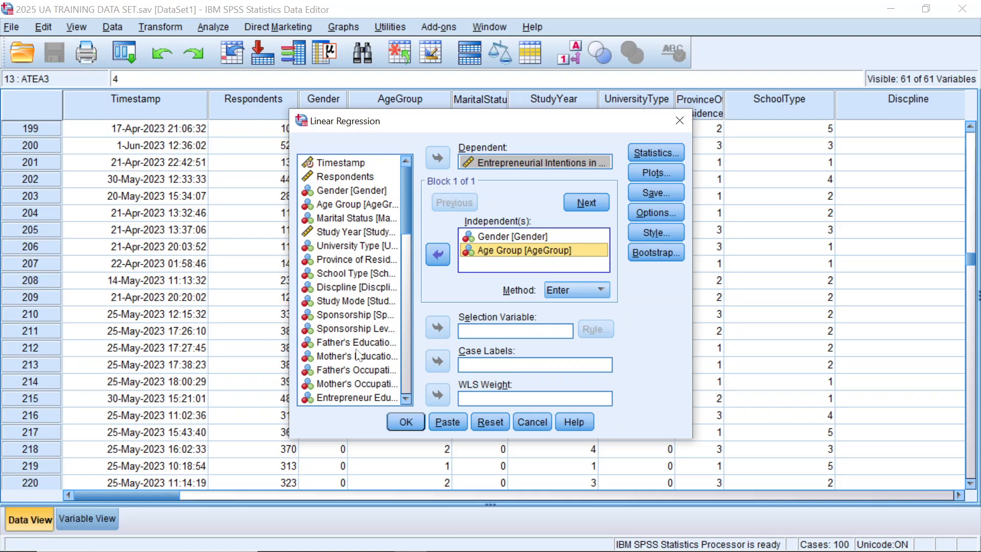
pyautogui.click(358, 274)
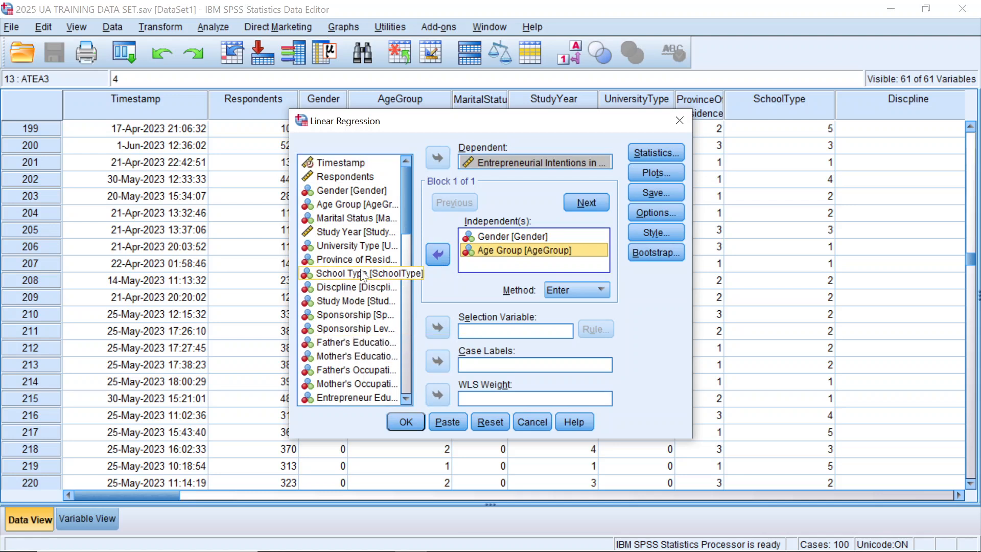
pyautogui.click(440, 255)
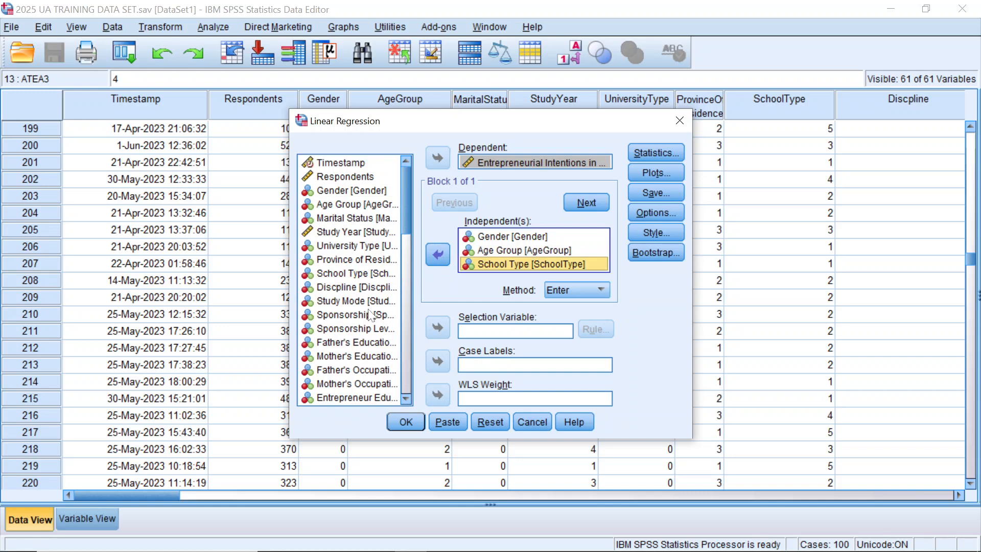
pyautogui.click(358, 397)
pyautogui.scroll(-2, 360, 378)
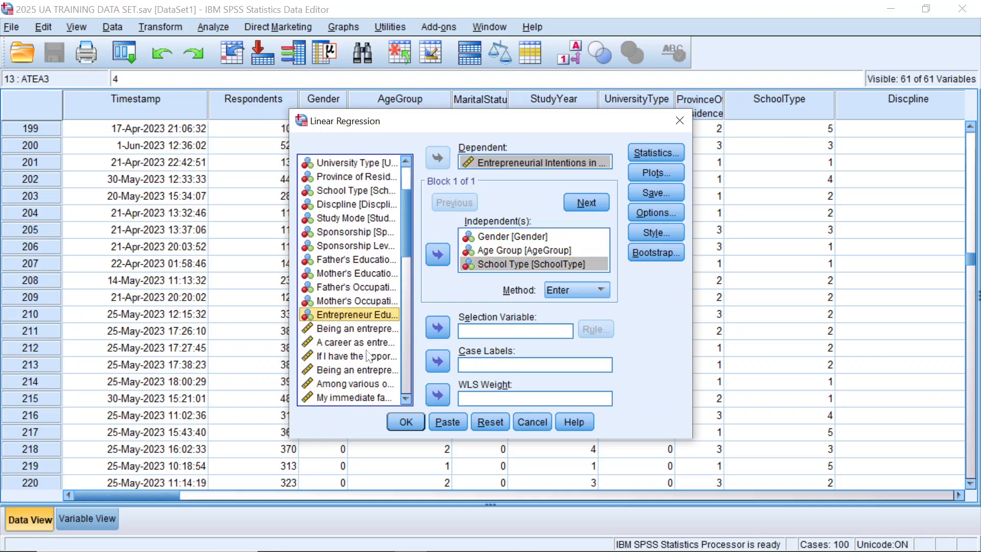
pyautogui.click(430, 260)
# Step: Add Congntive Capital [CSC], Structural Capital [SSC] and Relational Capital [RSC] to the independent variables
pyautogui.scroll(-9, 346, 341)
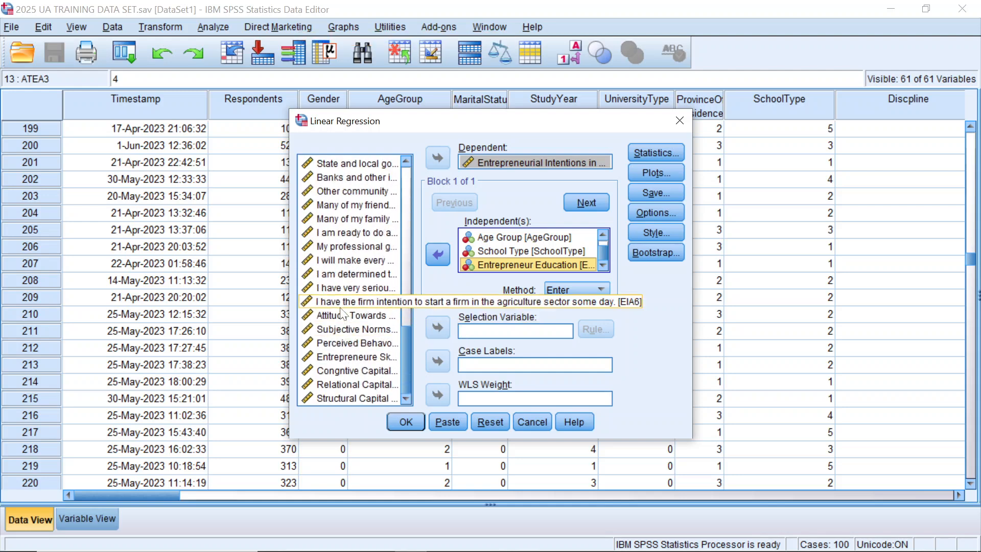
pyautogui.click(339, 317)
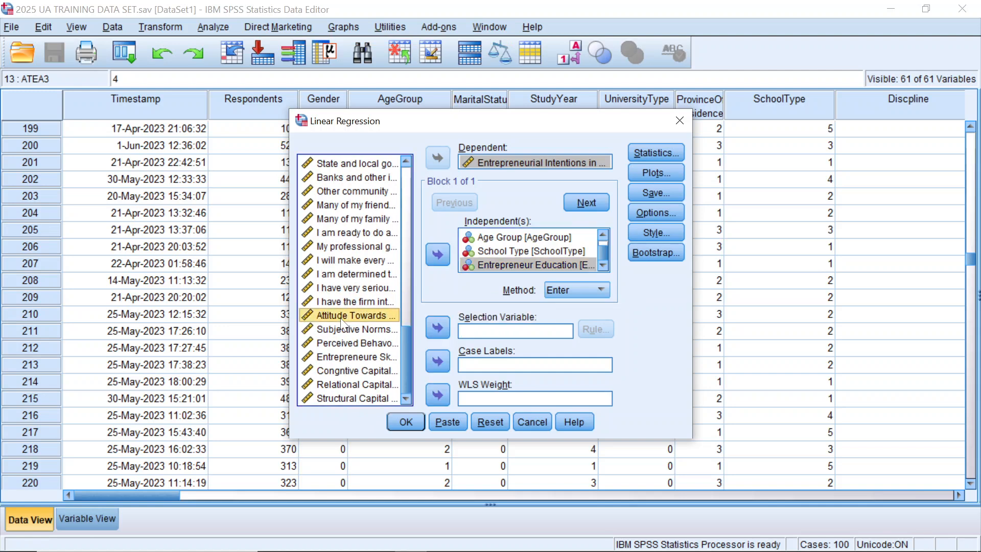
pyautogui.click(348, 398)
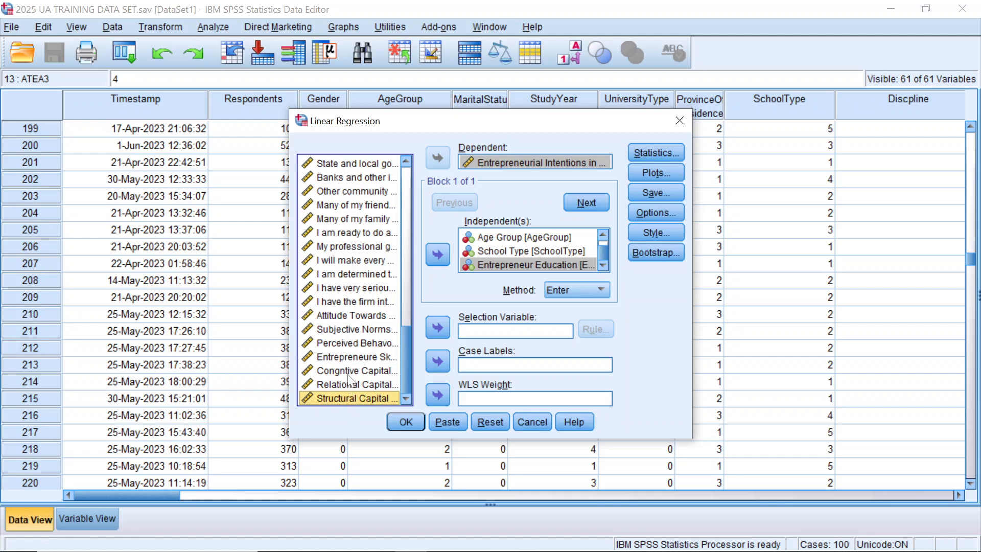
pyautogui.click(348, 373)
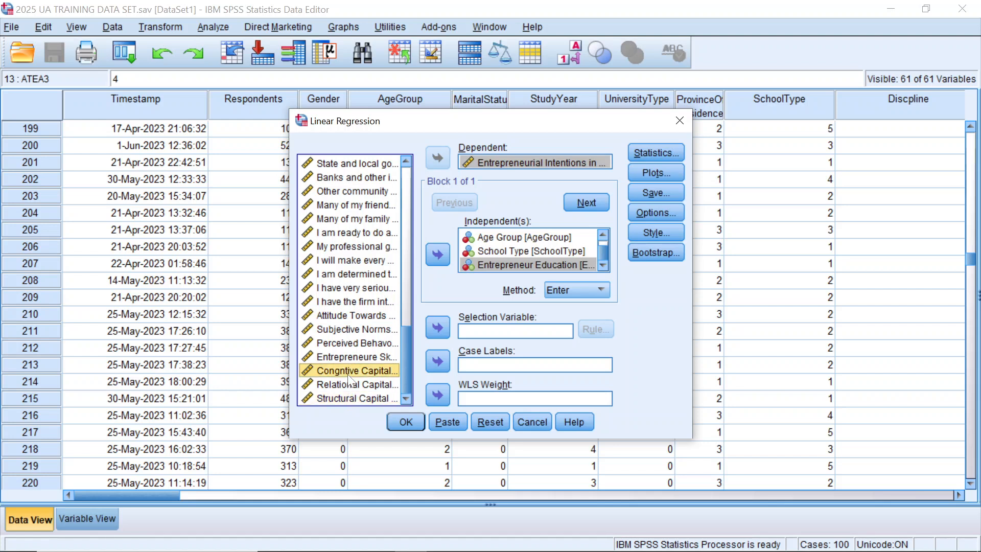
pyautogui.click(433, 256)
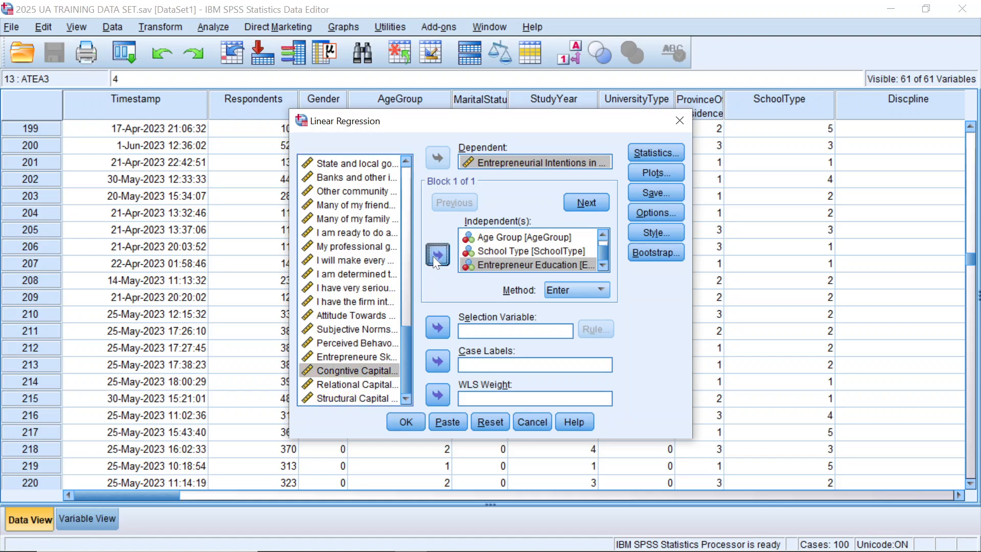
pyautogui.click(364, 390)
pyautogui.click(366, 399)
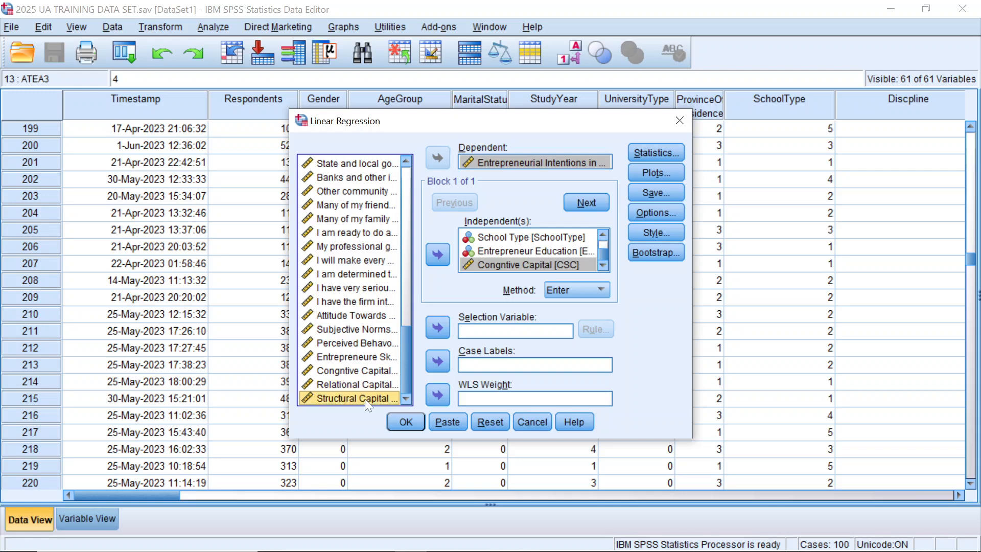
pyautogui.click(439, 253)
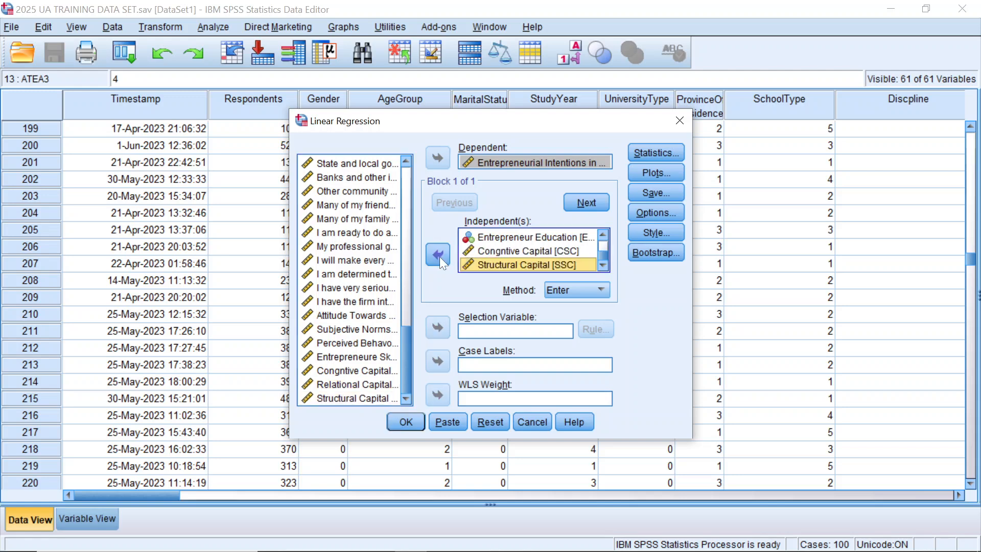
pyautogui.click(366, 387)
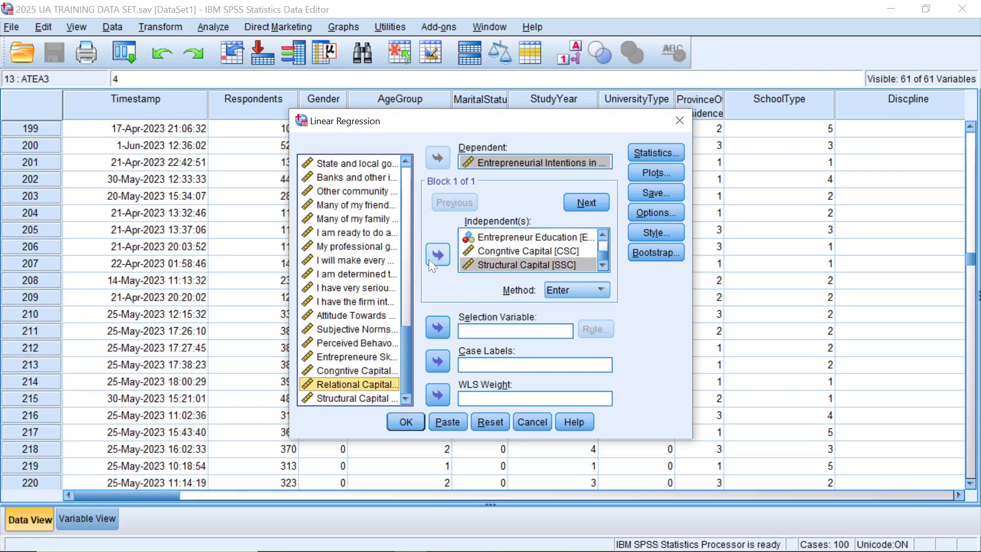
pyautogui.click(438, 254)
# Step: Add the Entrepreneure Skills, Perceived Behavourial Co..., Attitude Towards Entrepre... and Subjective Norms variables to the independents
pyautogui.click(357, 360)
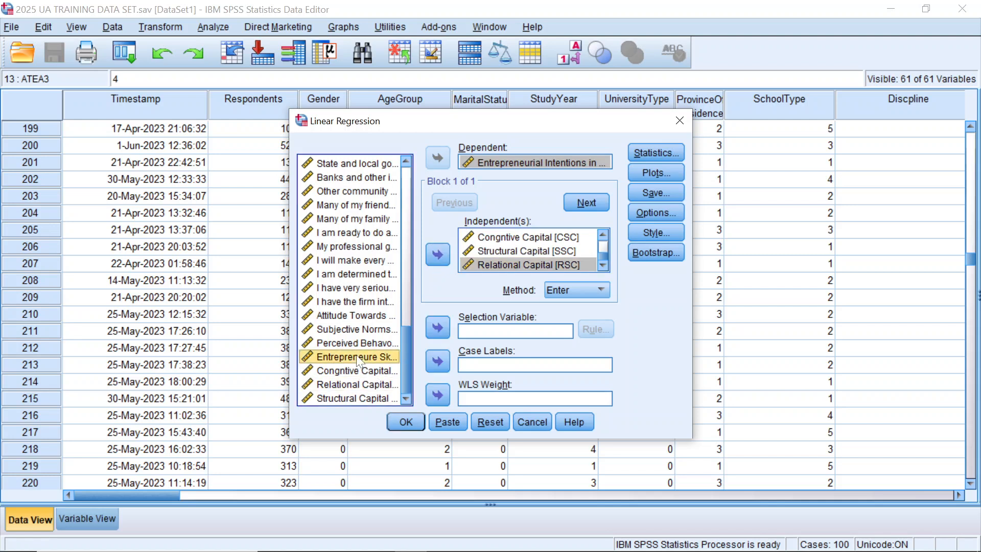
pyautogui.click(437, 253)
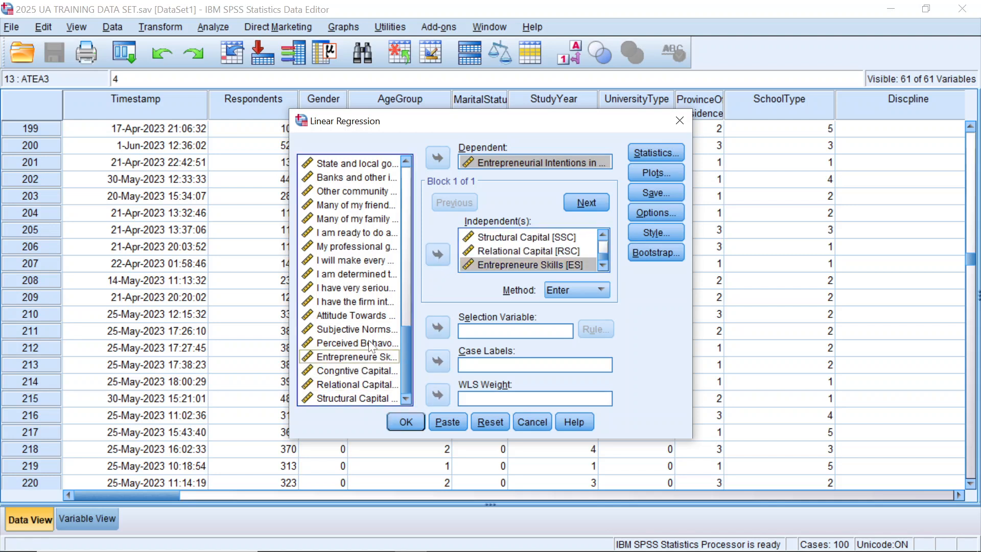
pyautogui.click(370, 344)
pyautogui.click(433, 257)
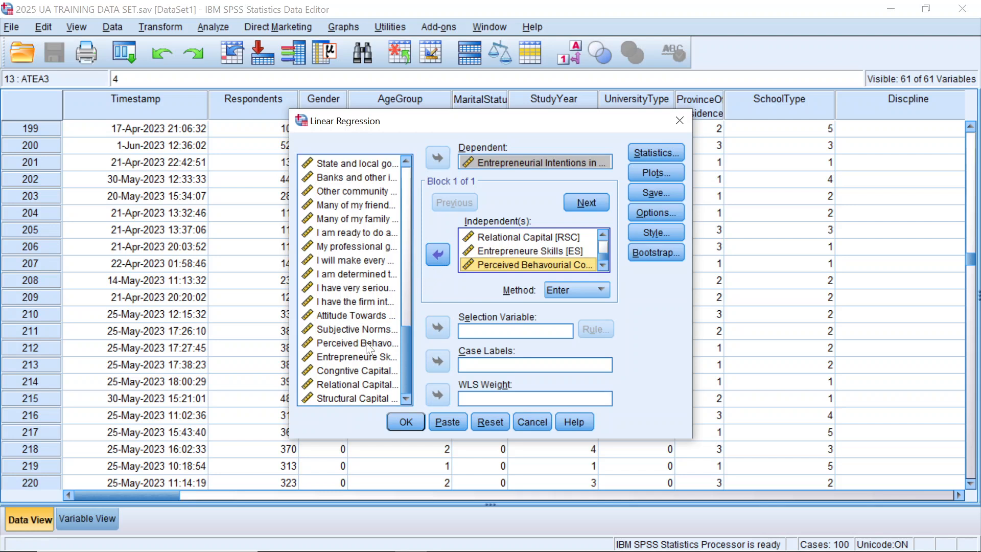
pyautogui.click(363, 329)
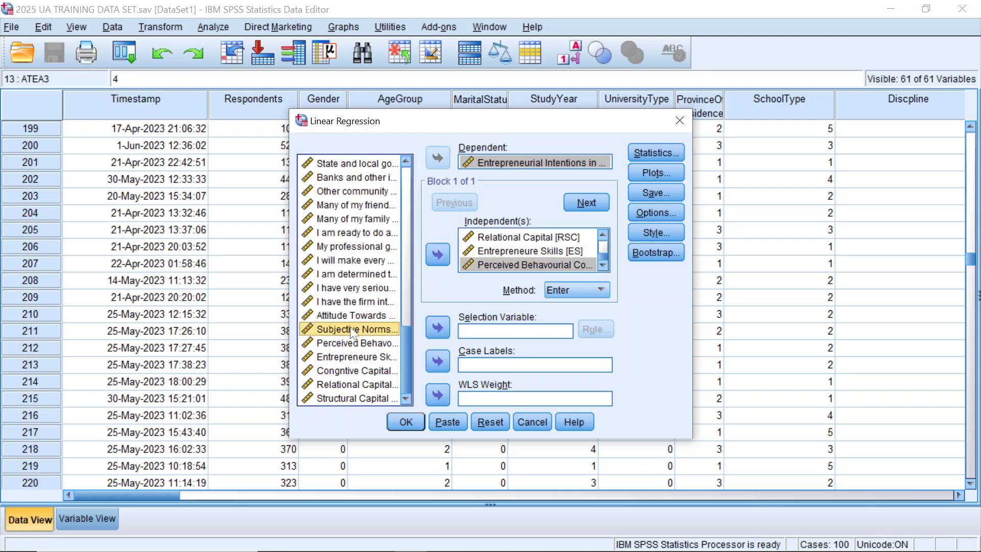
pyautogui.click(365, 316)
pyautogui.click(431, 261)
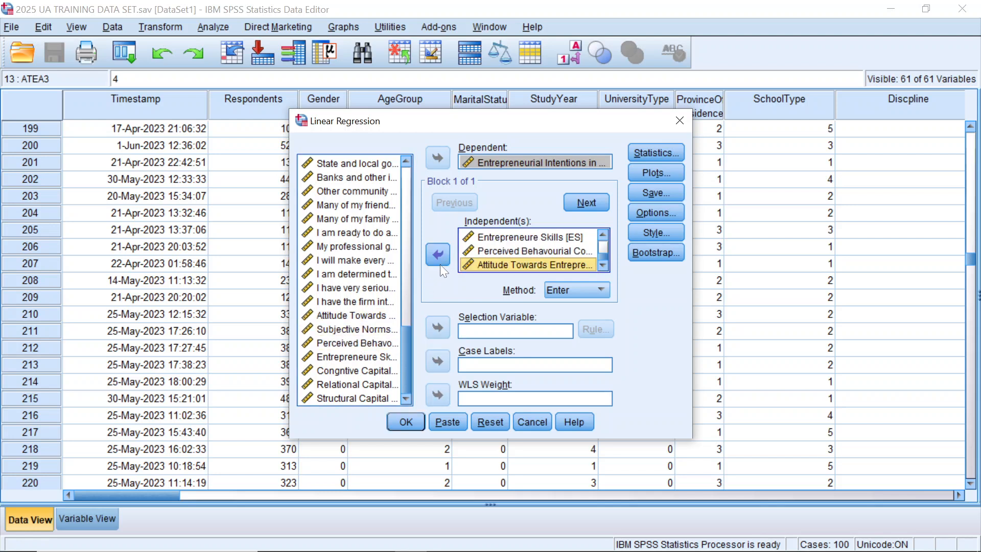
pyautogui.click(364, 331)
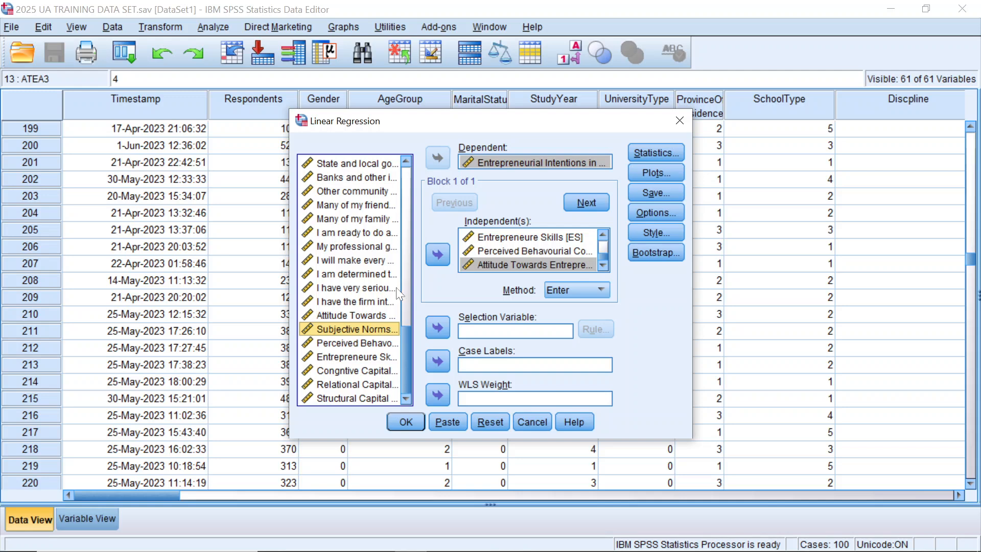
pyautogui.click(430, 259)
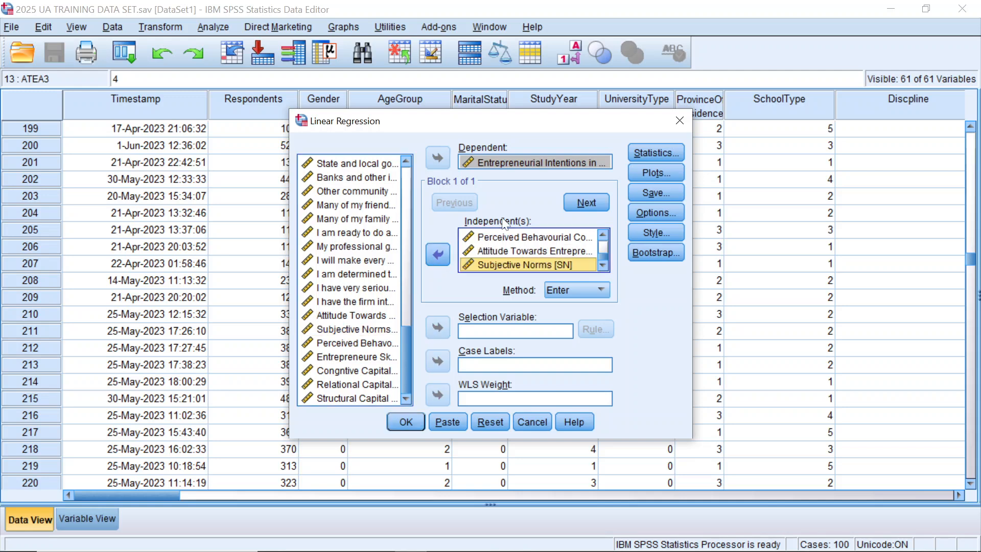
# Step: Include R squared change and collinearity diagnostics in the regression statistics, keeping Estimates and Model fit enabled
pyautogui.click(665, 151)
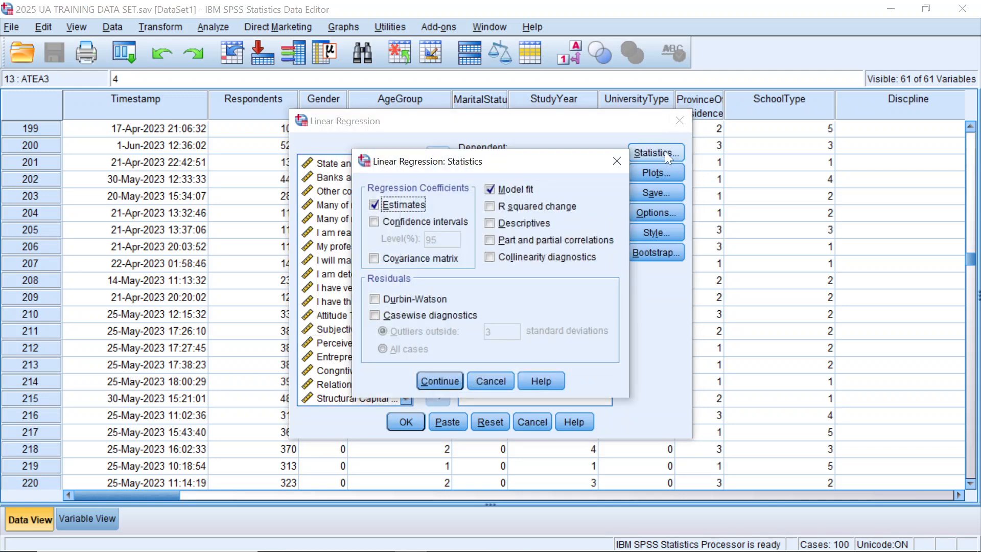
pyautogui.click(492, 211)
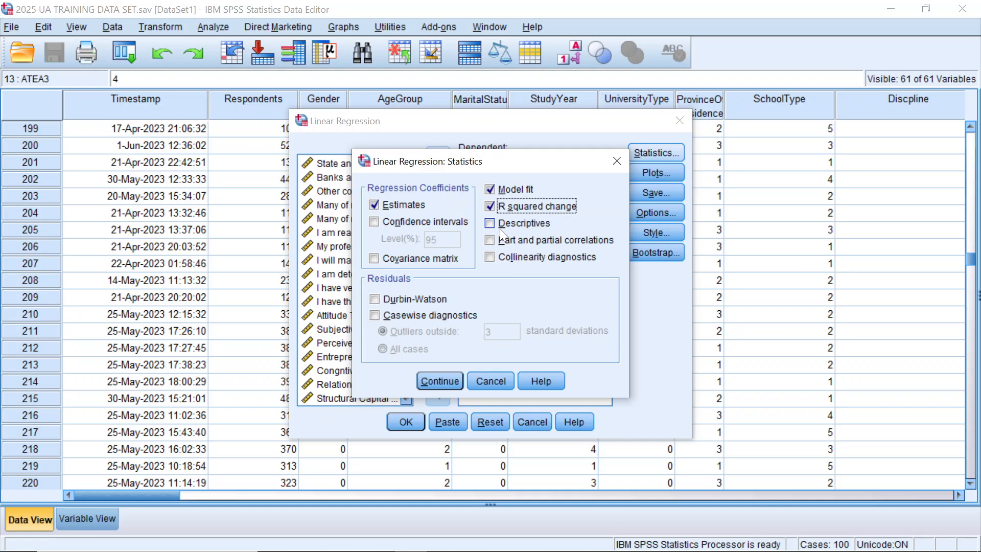
pyautogui.click(493, 258)
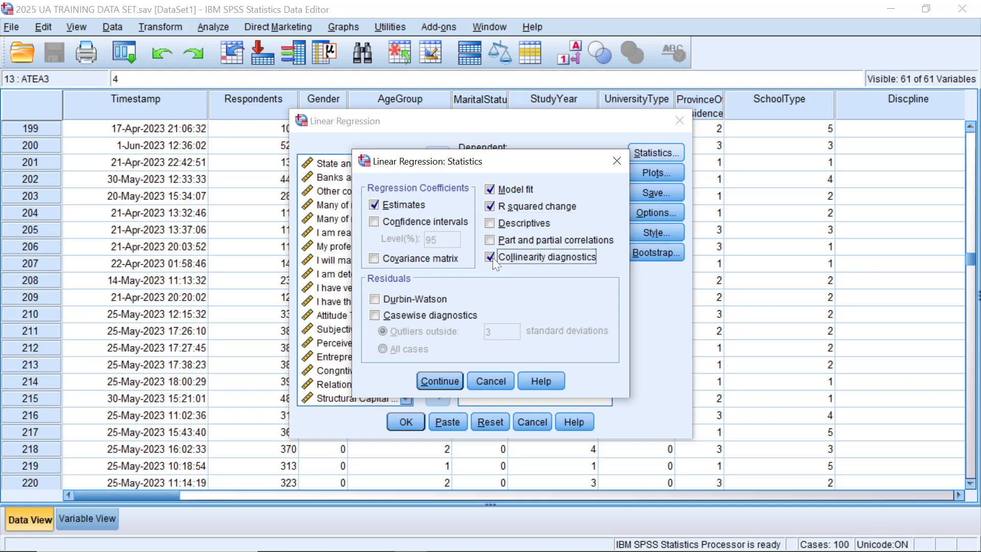
pyautogui.click(434, 374)
# Step: Set up the regression residual scatterplot with *ZRESID on the Y axis and *ZPRED on the X axis
pyautogui.click(659, 173)
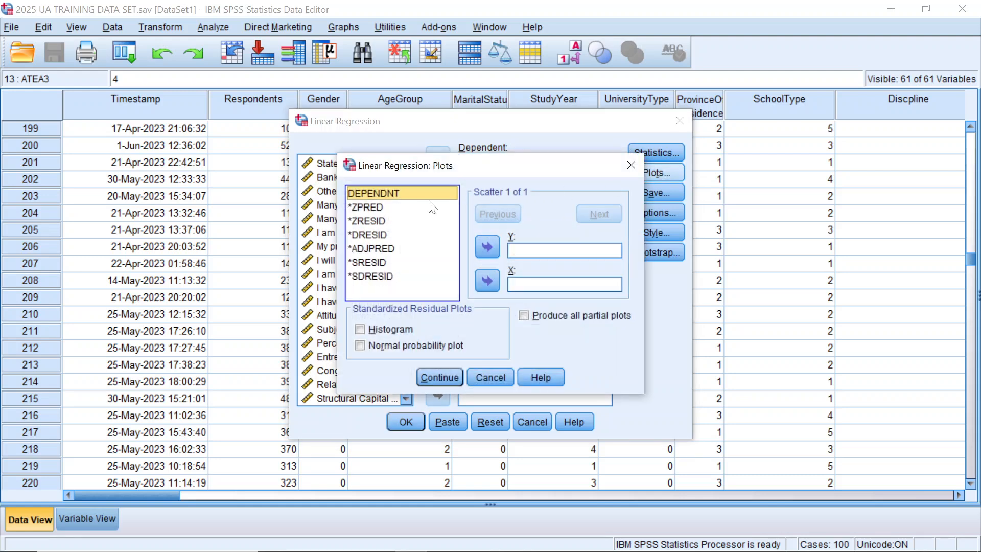
pyautogui.click(374, 210)
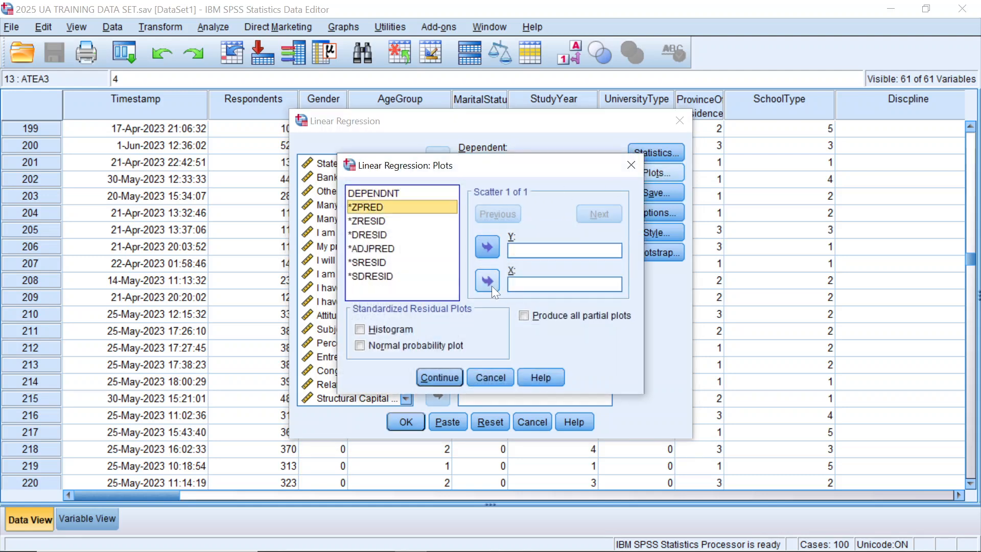
pyautogui.click(491, 284)
pyautogui.click(383, 229)
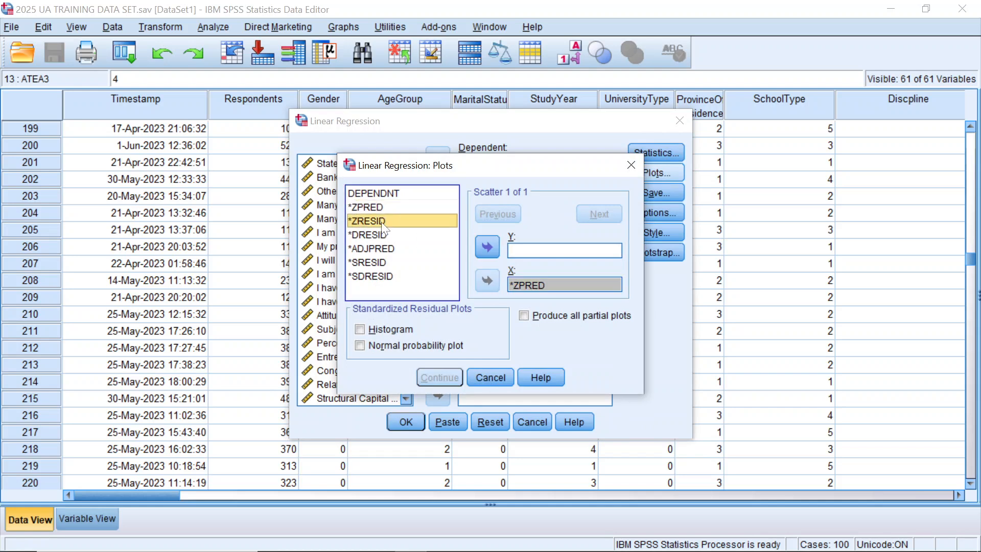
pyautogui.click(488, 247)
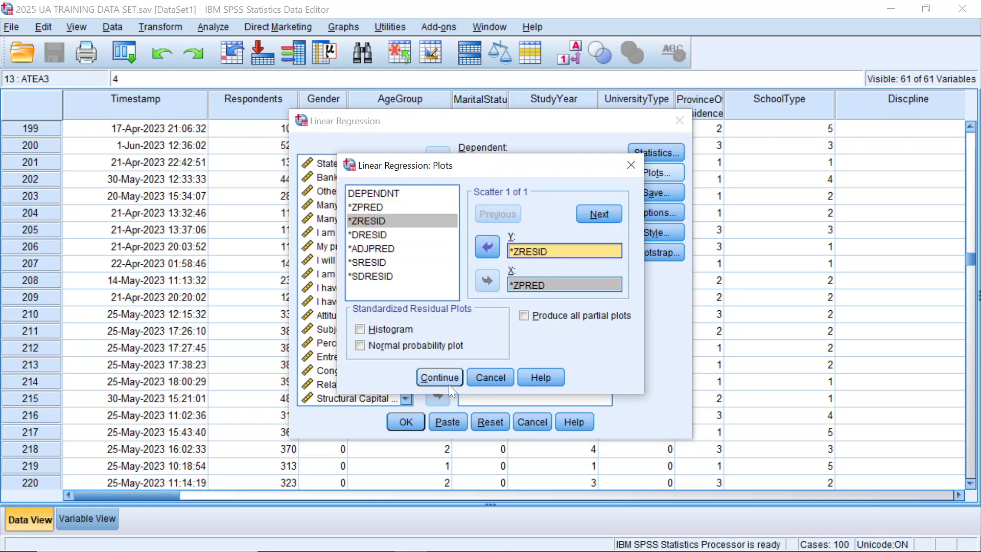
pyautogui.click(443, 380)
# Step: Turn off including the covariance matrix in the regression's save settings for the XML model export
pyautogui.click(635, 199)
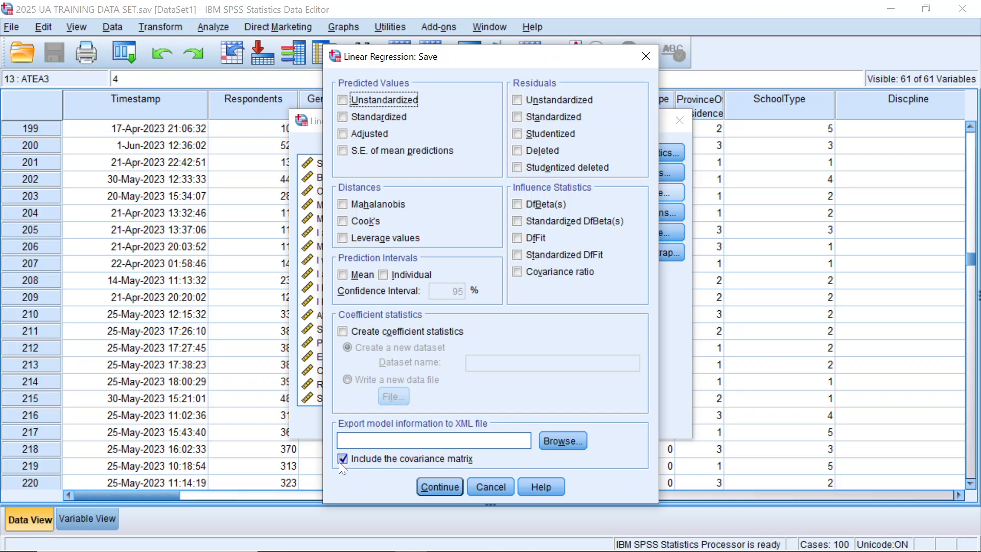
pyautogui.click(343, 461)
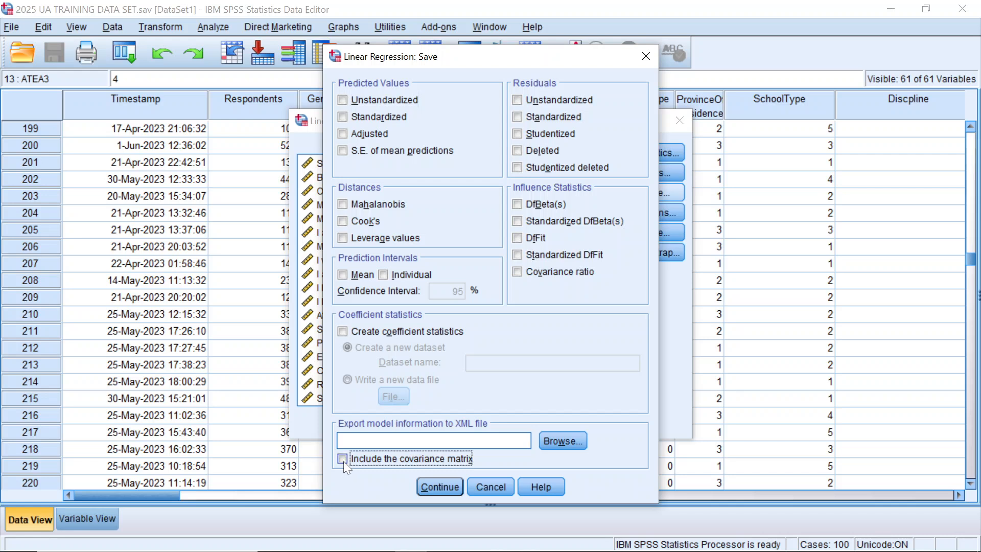
pyautogui.click(438, 488)
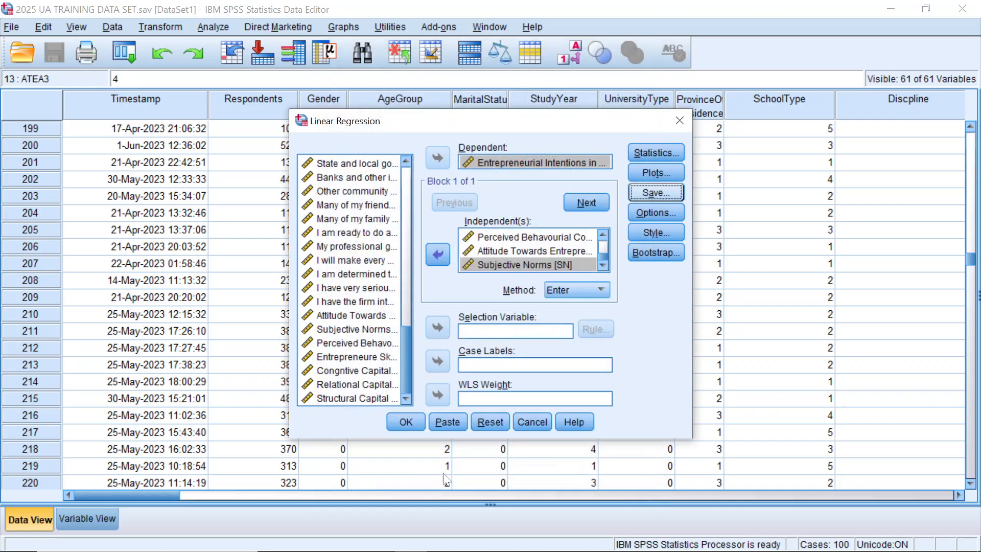
# Step: Set the regression's missing values handling to Exclude cases pairwise
pyautogui.click(648, 215)
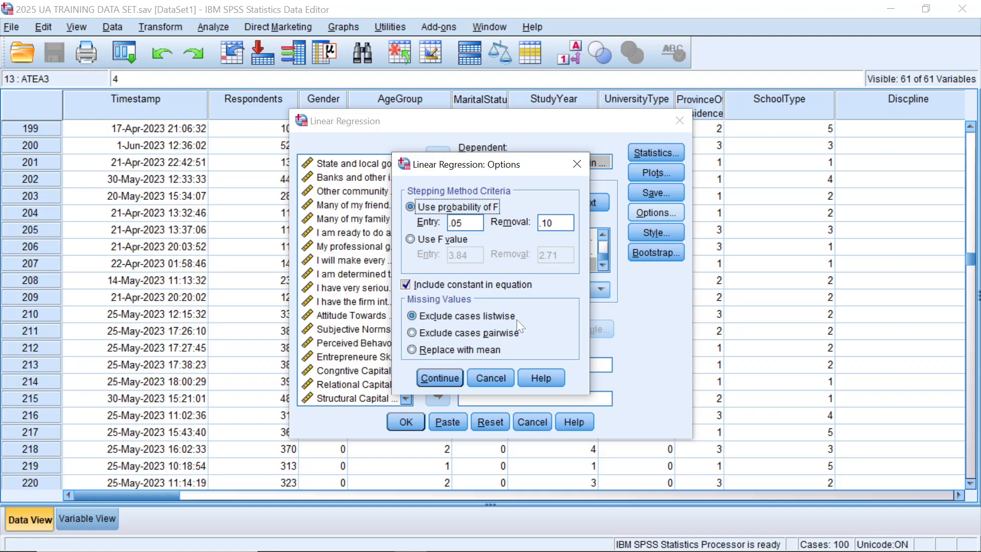
pyautogui.click(417, 334)
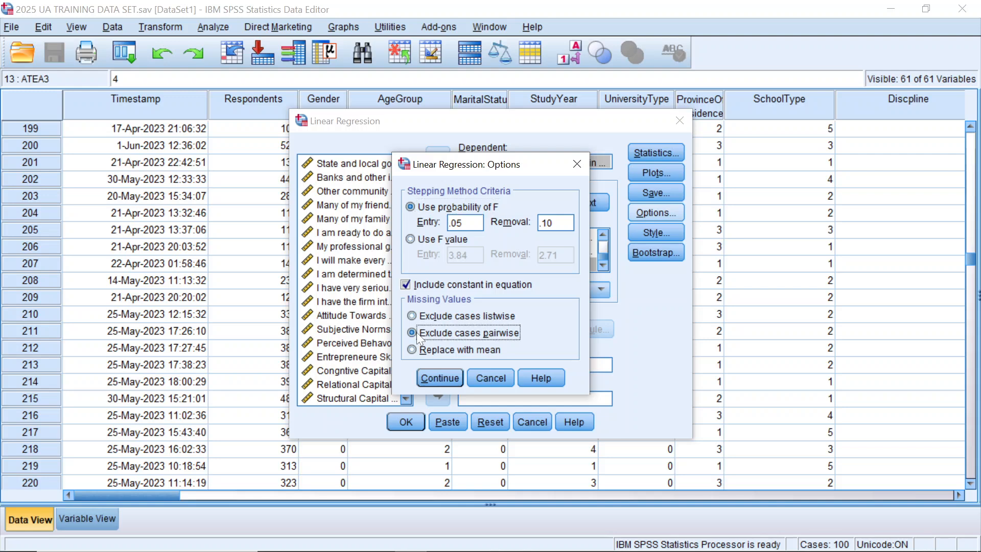
pyautogui.click(438, 379)
pyautogui.click(665, 231)
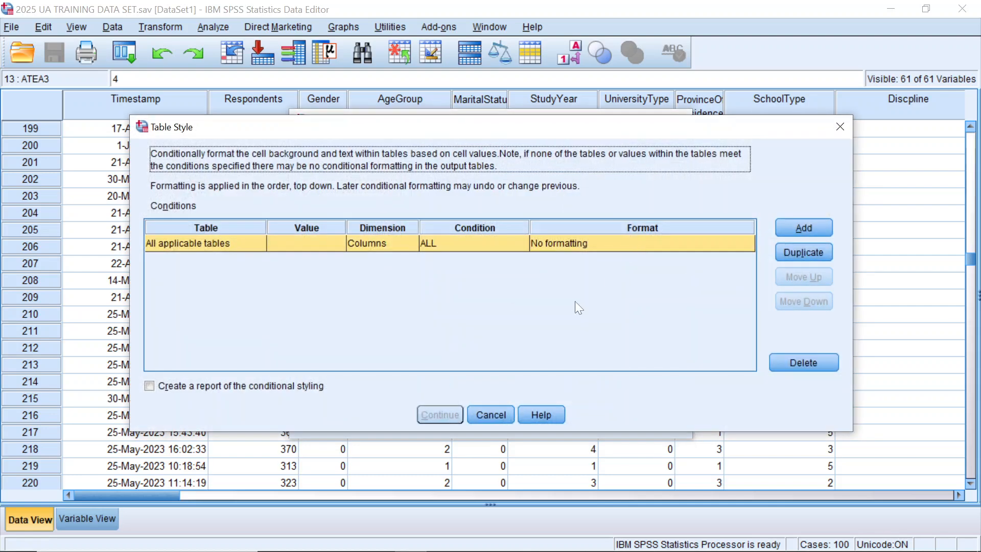
pyautogui.click(485, 416)
pyautogui.click(662, 251)
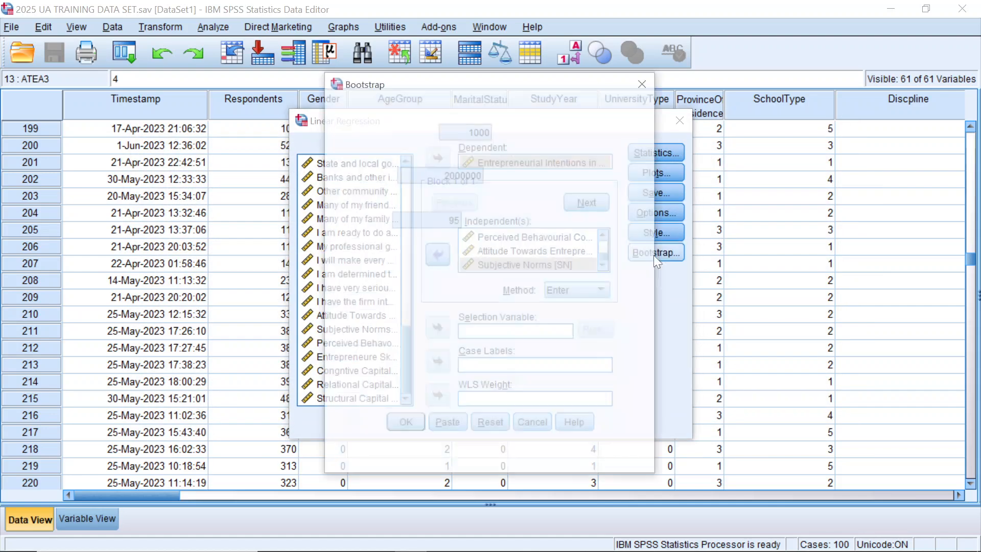
pyautogui.click(497, 456)
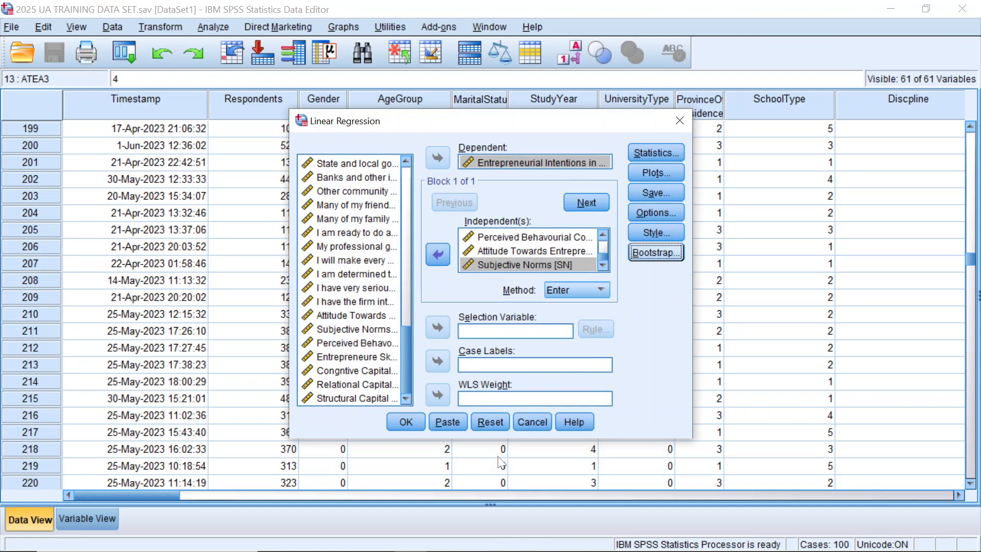
# Step: Run the linear regression and review the Coefficients, Model Summary and ANOVA tables in the output
pyautogui.scroll(3, 522, 266)
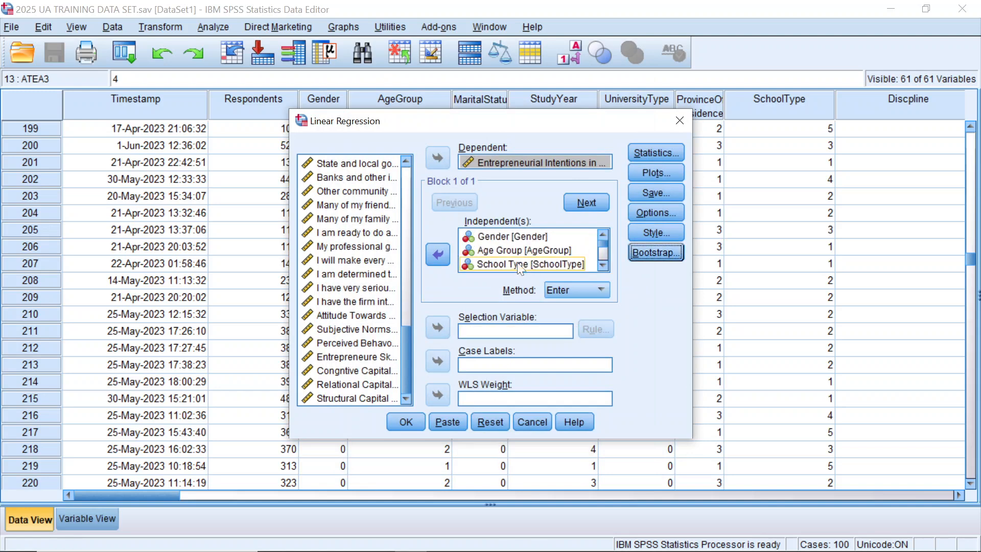
pyautogui.click(408, 421)
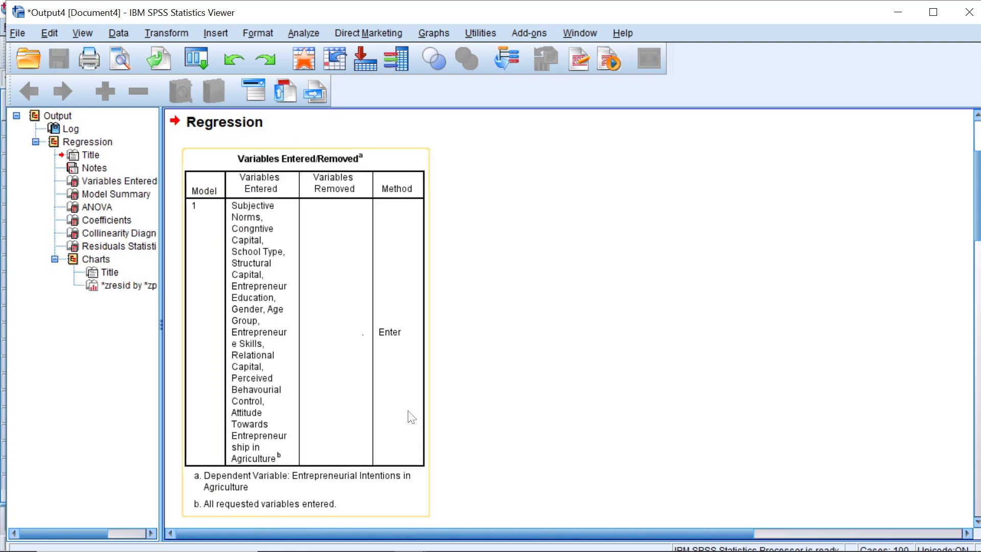
pyautogui.click(105, 221)
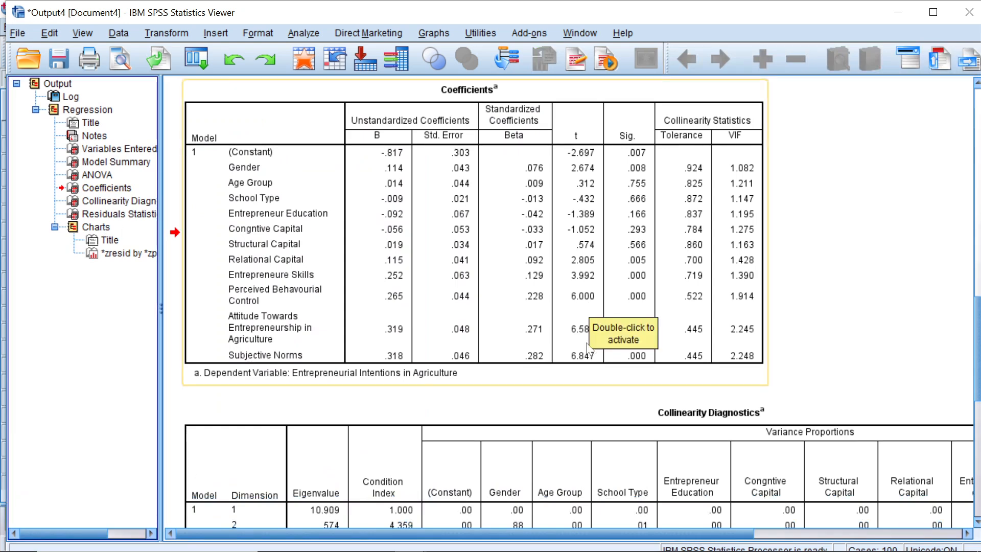
pyautogui.click(864, 257)
pyautogui.click(623, 226)
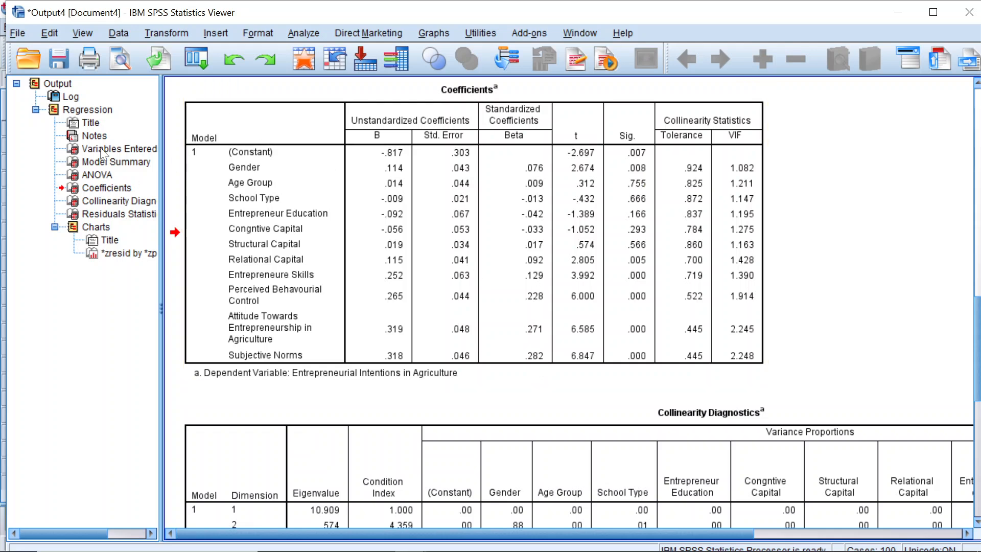
pyautogui.click(102, 112)
pyautogui.scroll(-5, 504, 286)
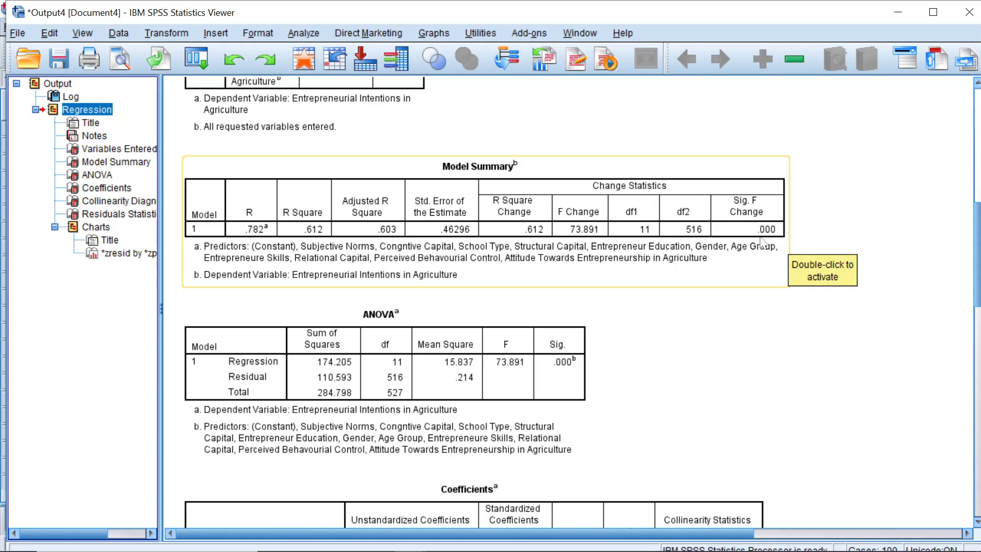
# Step: Copy the Coefficients table from the regression output
pyautogui.click(122, 190)
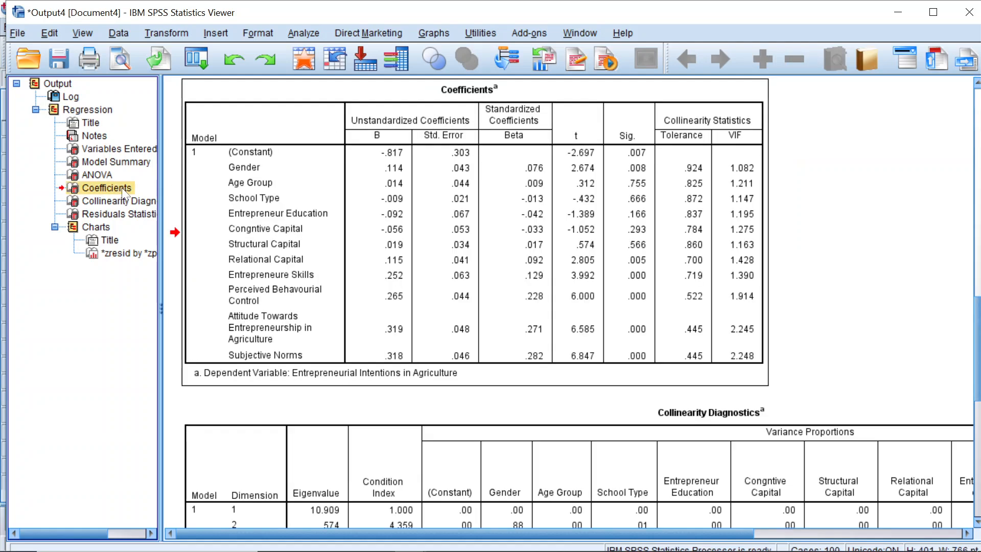
pyautogui.rightClick(531, 164)
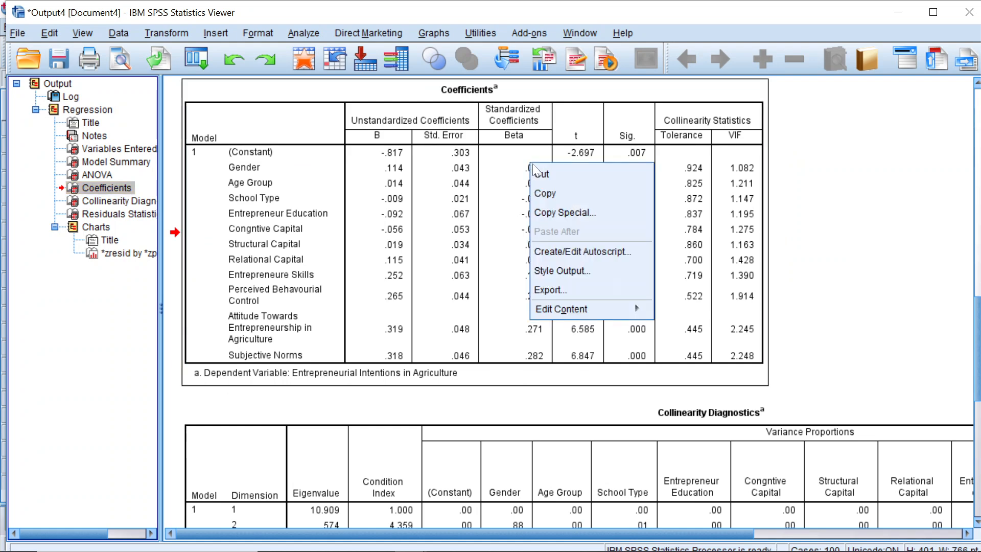
pyautogui.click(560, 193)
# Step: Switch to File Explorer and open the Simple Multi regression analysis workbook from the Data Analysis folder
pyautogui.moveTo(709, 549)
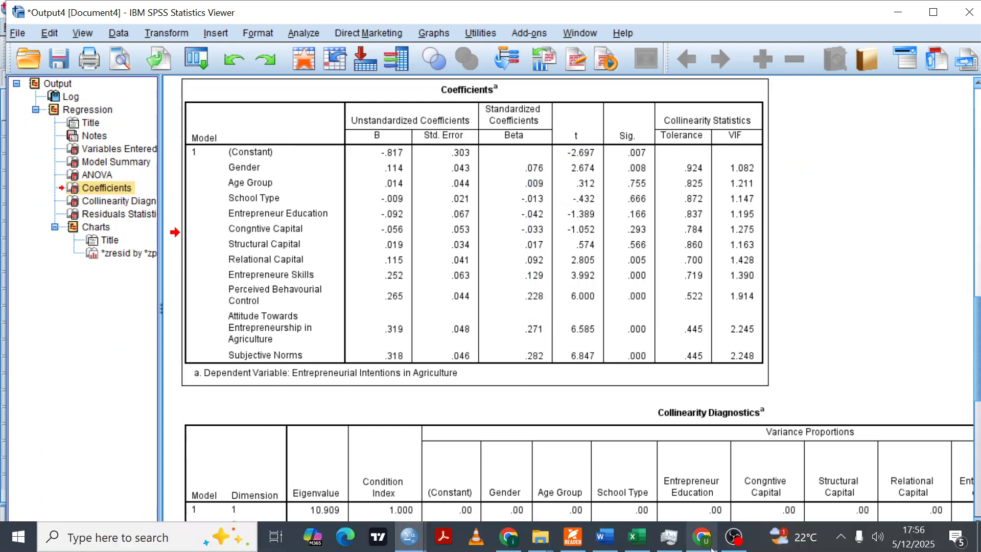
pyautogui.click(644, 548)
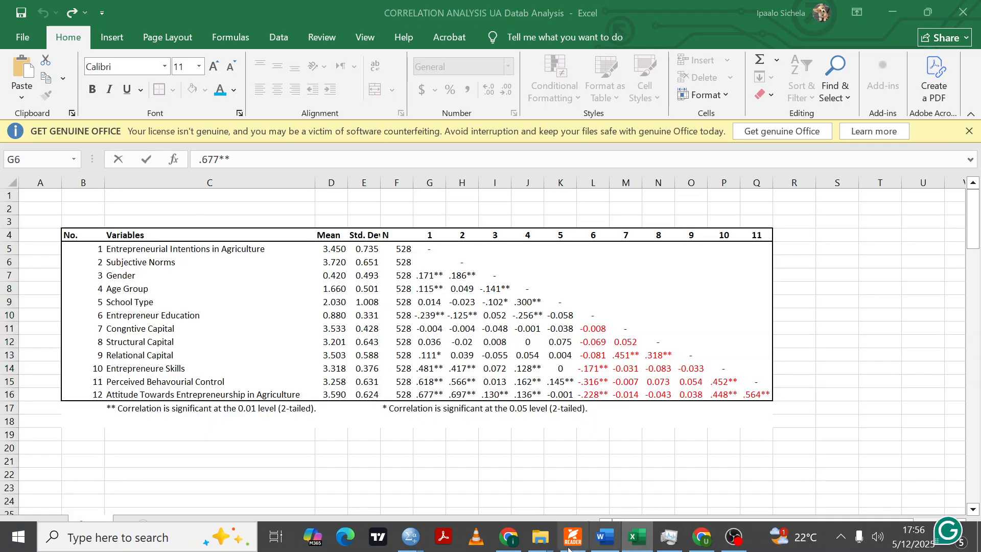
pyautogui.moveTo(539, 537)
pyautogui.click(633, 465)
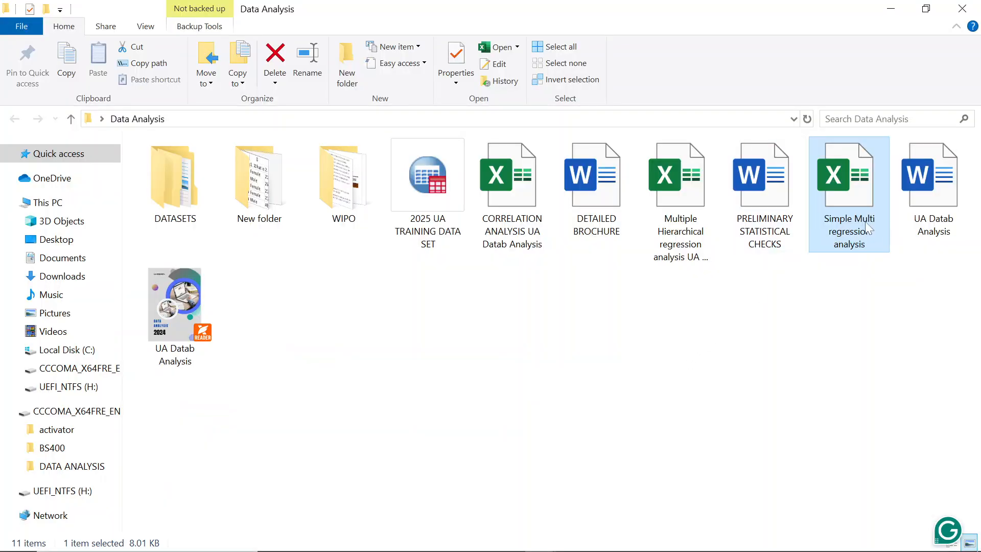
pyautogui.doubleClick(866, 228)
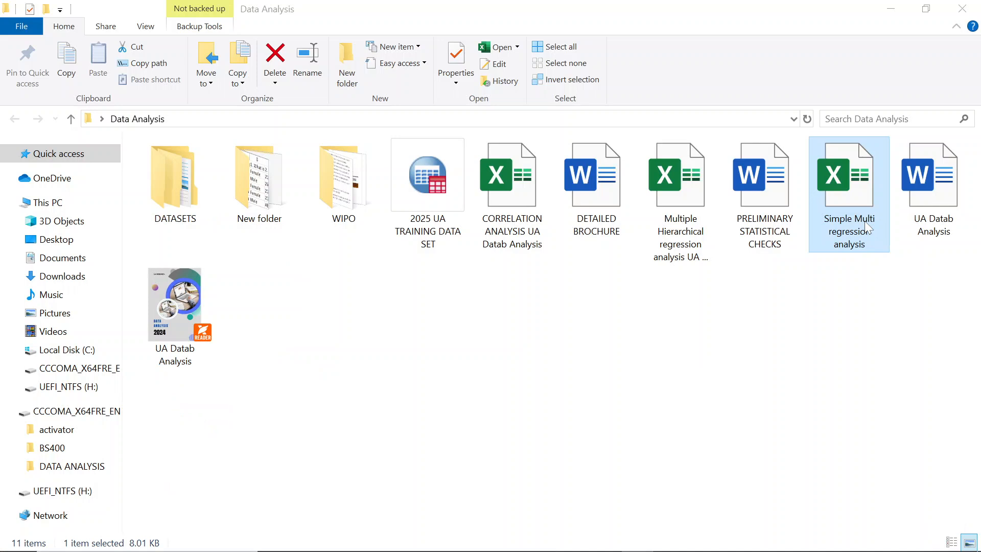
pyautogui.doubleClick(854, 180)
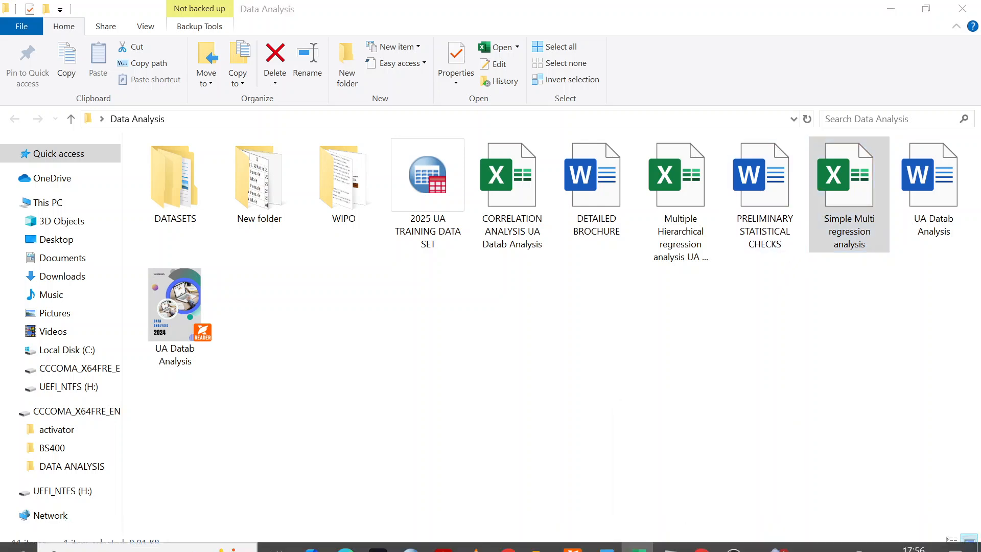
# Step: Switch back to the SPSS output and examine the predictors and statistics in the Coefficients table
pyautogui.moveTo(512, 542)
pyautogui.moveTo(411, 537)
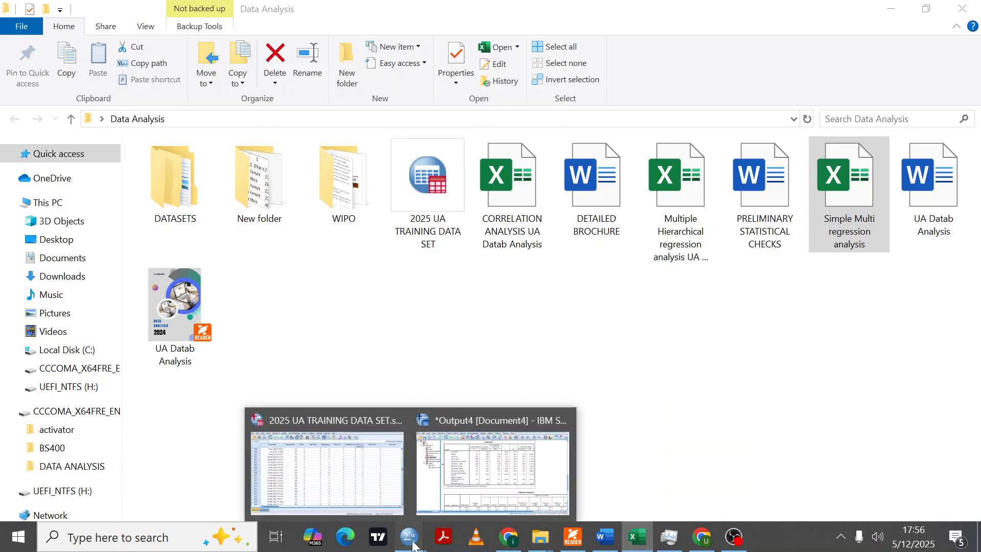
pyautogui.click(490, 470)
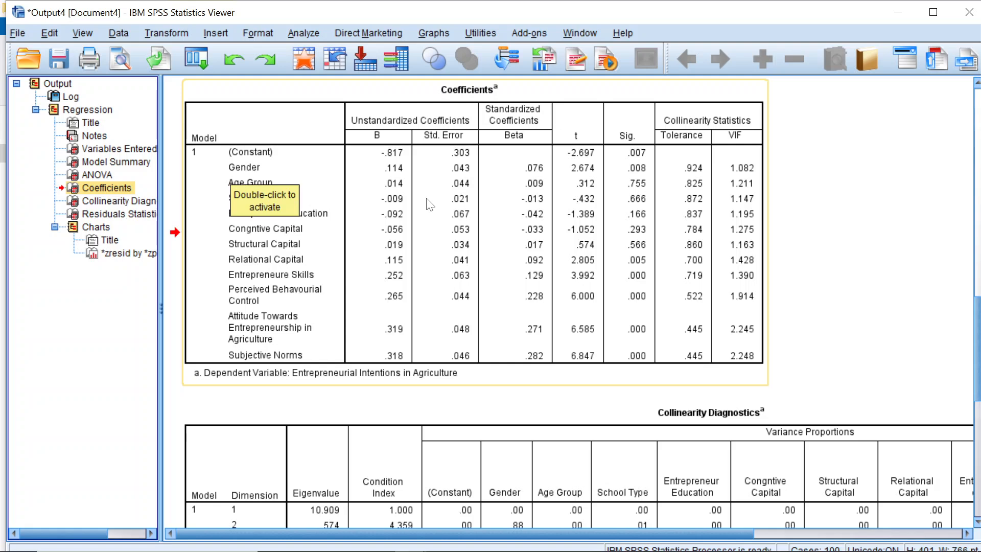
# Step: Switch to Excel and bring up the empty Simple Multi regression analysis workbook
pyautogui.moveTo(460, 551)
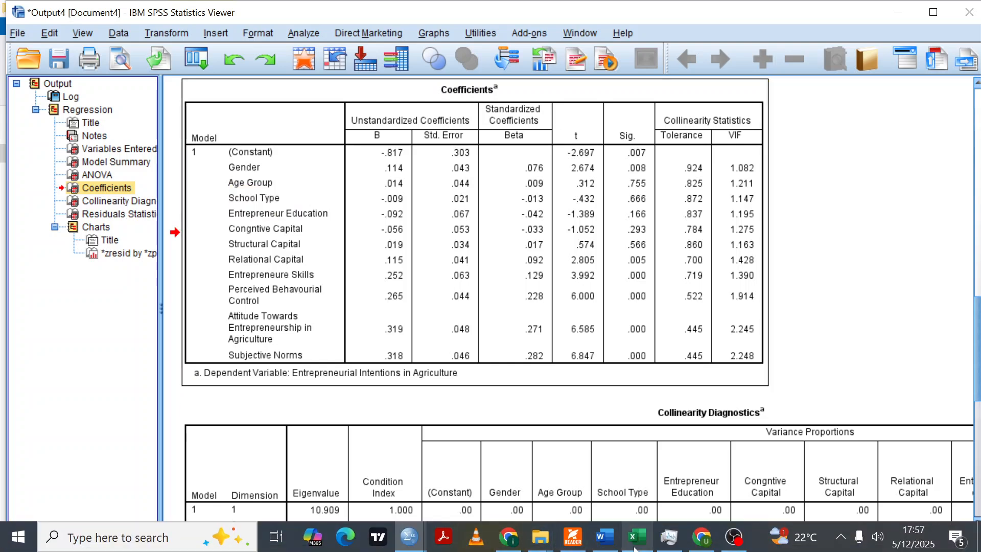
pyautogui.click(605, 547)
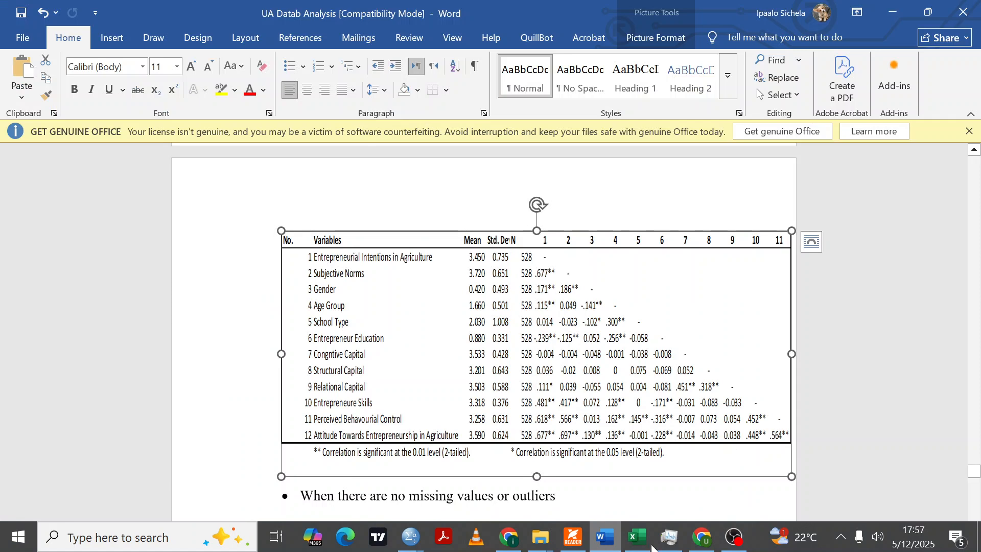
pyautogui.click(636, 536)
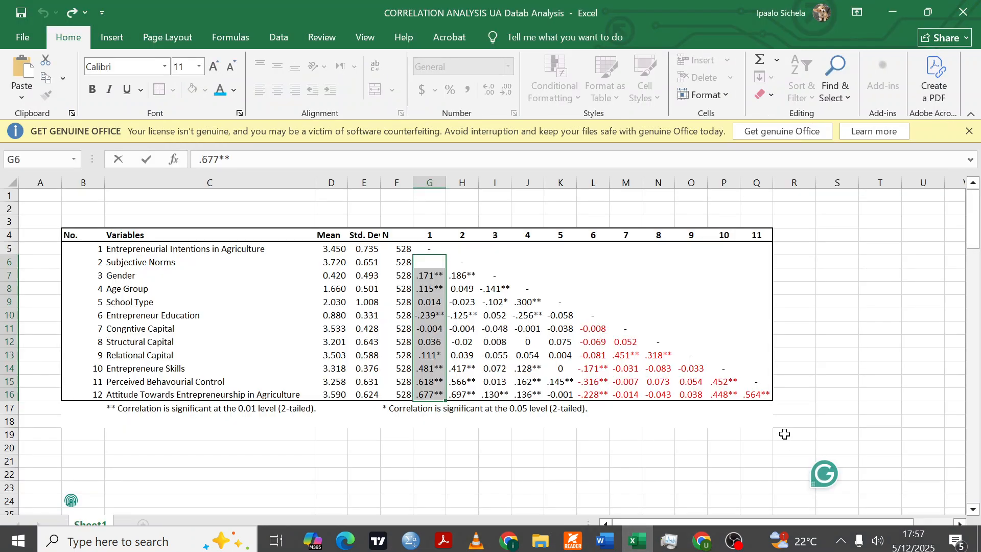
pyautogui.click(588, 487)
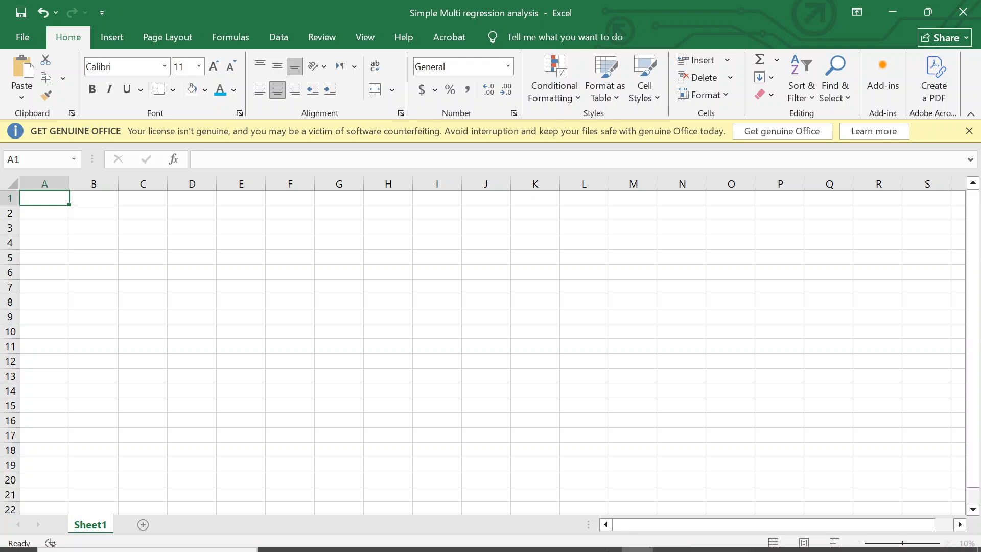
# Step: Paste the copied Coefficients table into Sheet1 starting at cell E5 and check the pasted rows
pyautogui.click(240, 257)
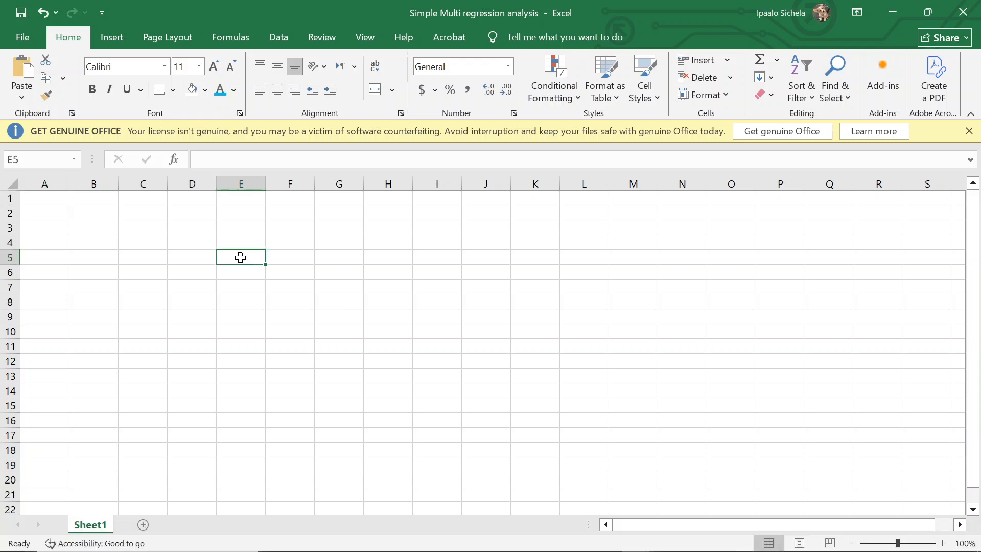
pyautogui.rightClick(240, 257)
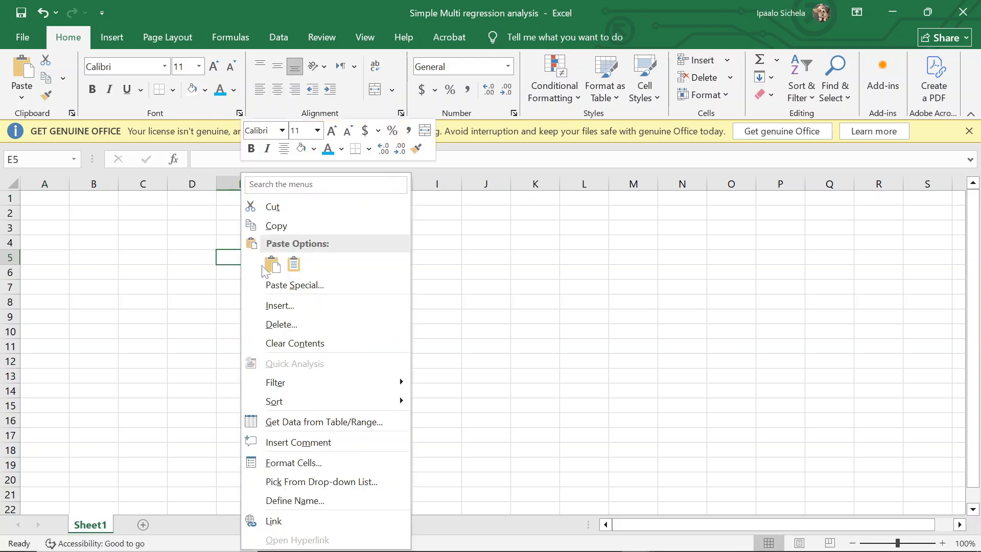
pyautogui.click(272, 264)
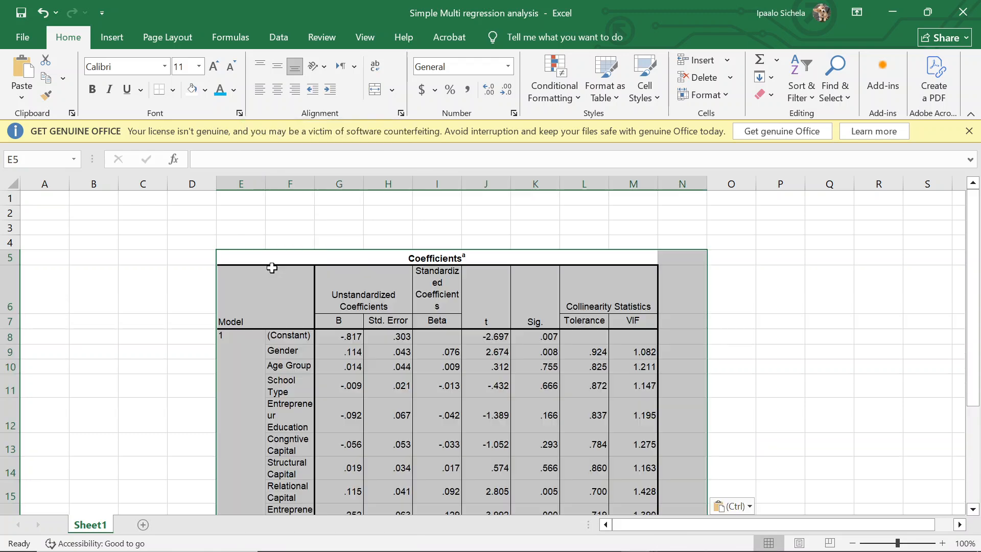
pyautogui.scroll(-5, 745, 383)
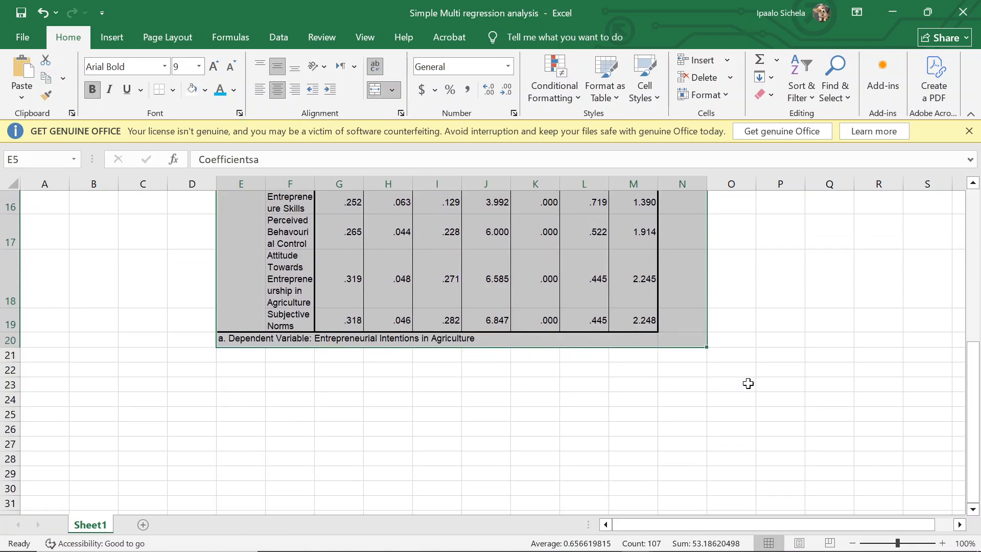
pyautogui.click(748, 383)
pyautogui.scroll(4, 711, 398)
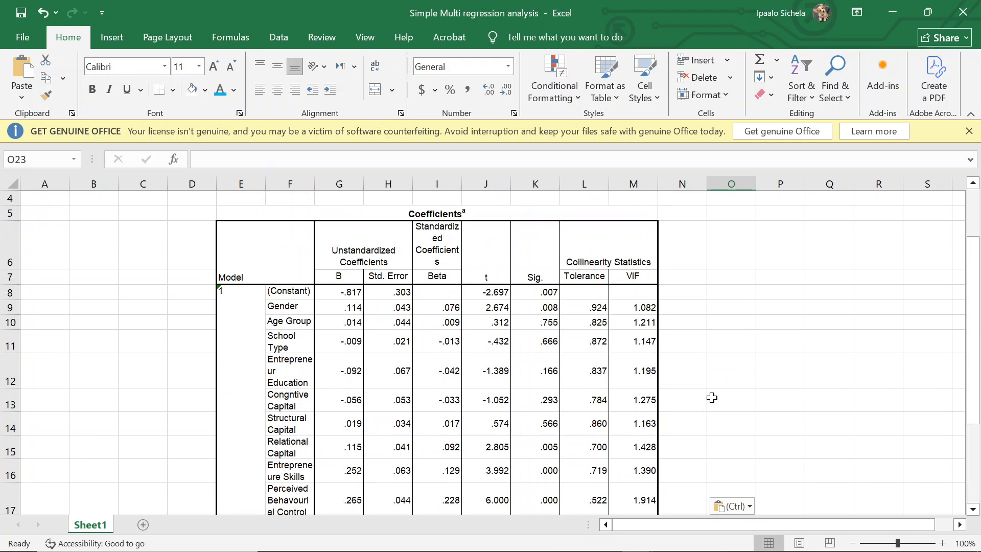
# Step: Try appending *** to the Subjective Norms Beta value in cell I19, and undo the edit
pyautogui.scroll(-3, 712, 398)
pyautogui.scroll(2, 711, 398)
pyautogui.scroll(2, 712, 397)
pyautogui.scroll(-2, 712, 397)
pyautogui.scroll(-1, 711, 398)
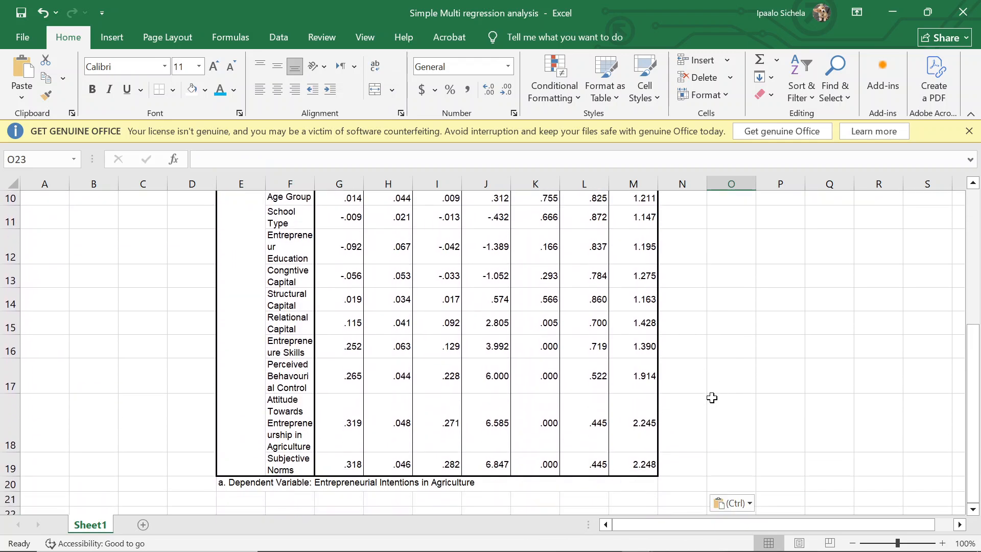
pyautogui.doubleClick(456, 464)
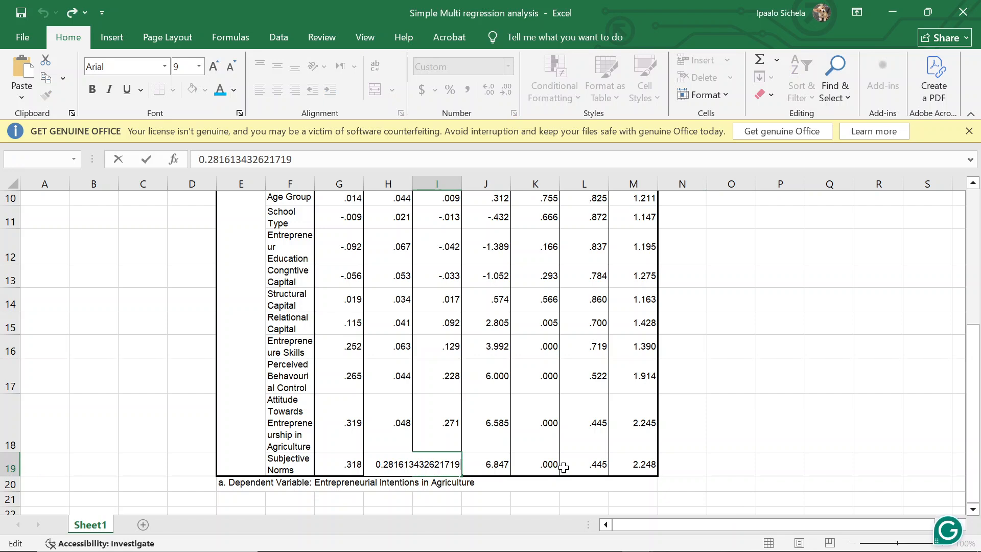
pyautogui.write('***')
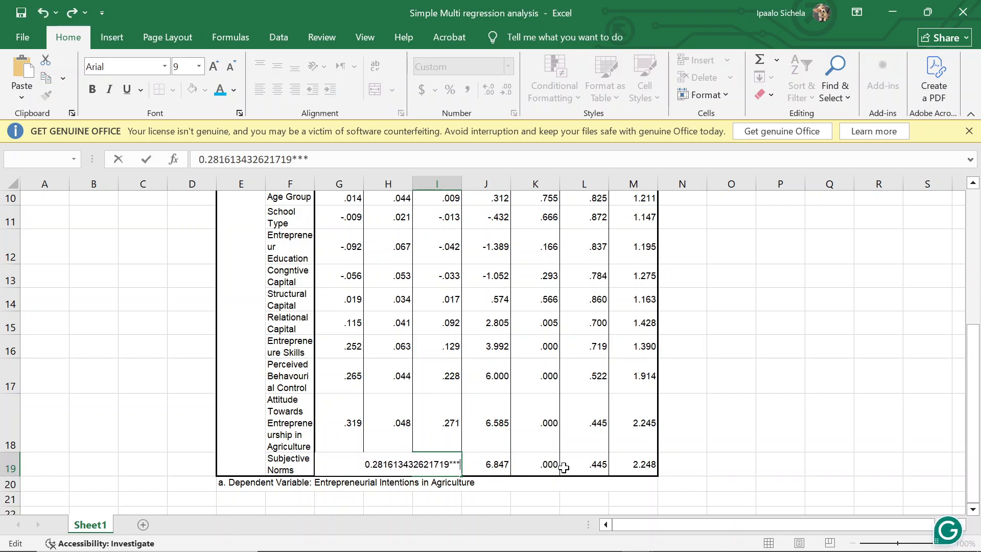
pyautogui.click(871, 436)
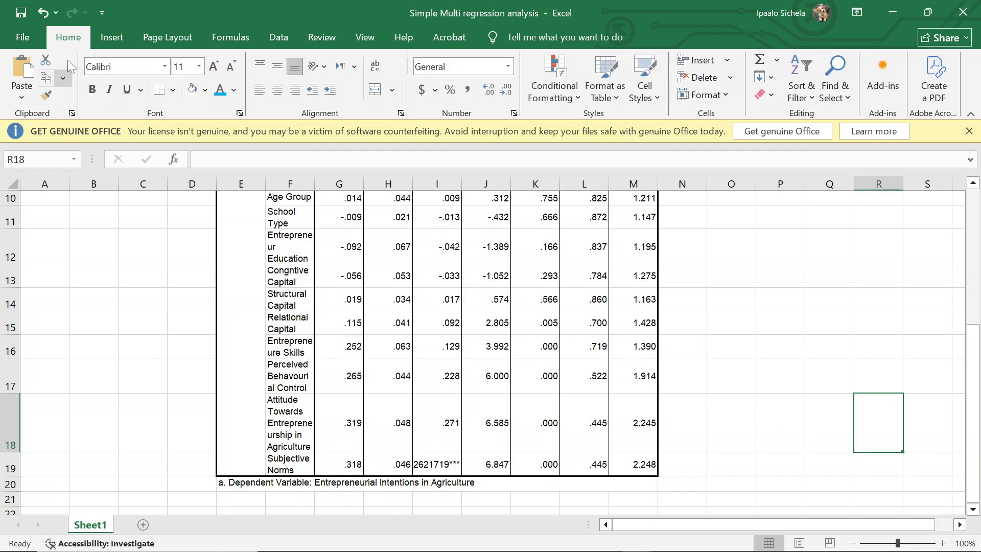
pyautogui.click(45, 14)
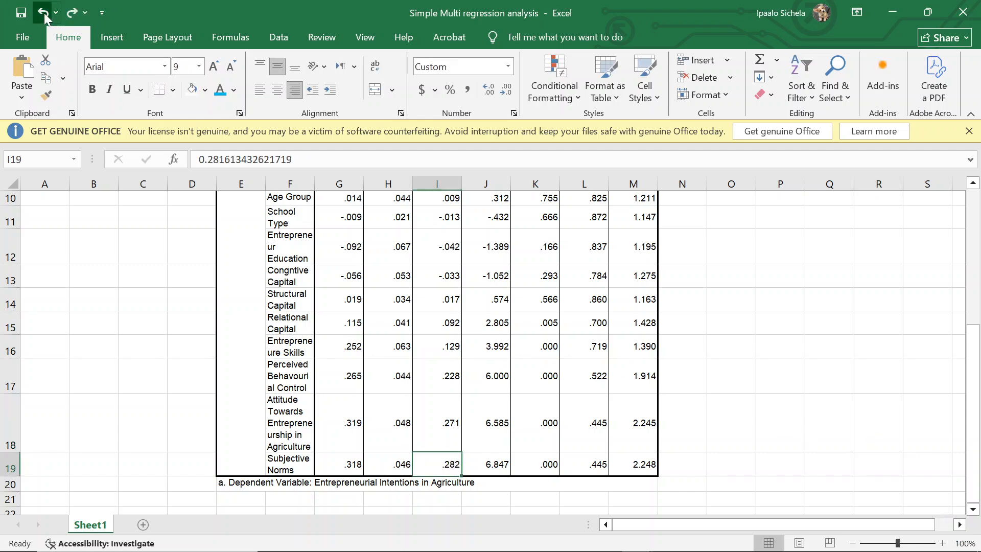
# Step: Undo the formatted table paste and paste the Coefficients table as plain Text starting at cell G10
pyautogui.click(45, 13)
pyautogui.click(325, 271)
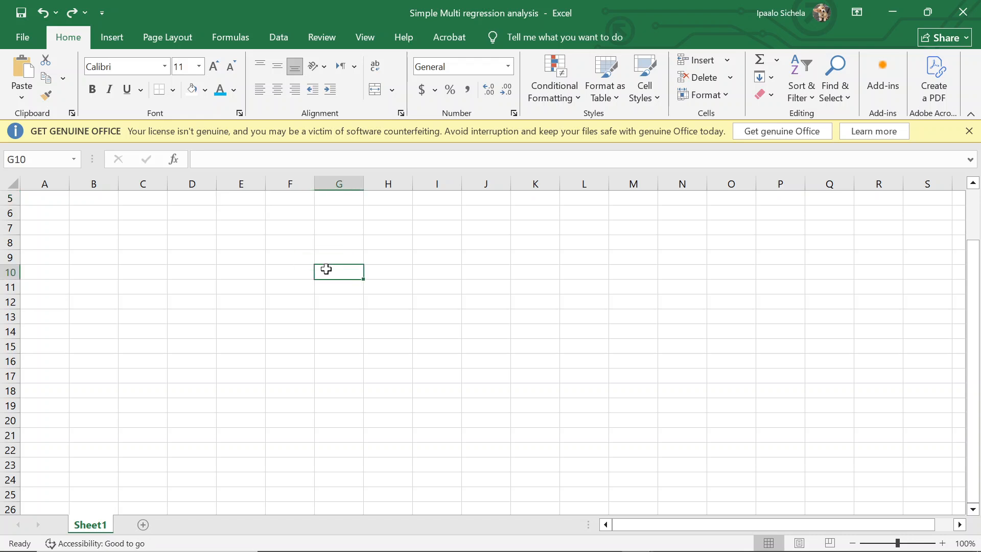
pyautogui.rightClick(326, 271)
pyautogui.click(373, 284)
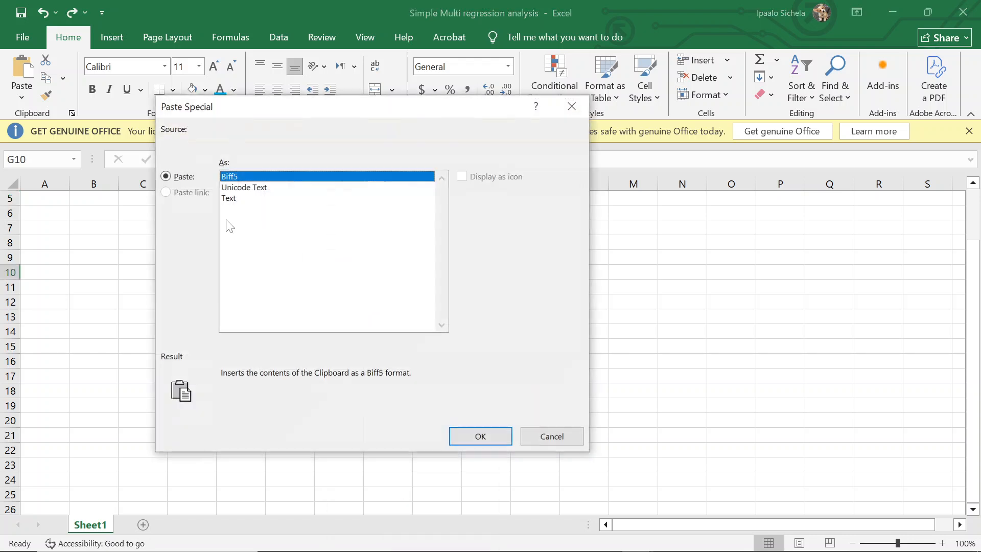
pyautogui.click(233, 199)
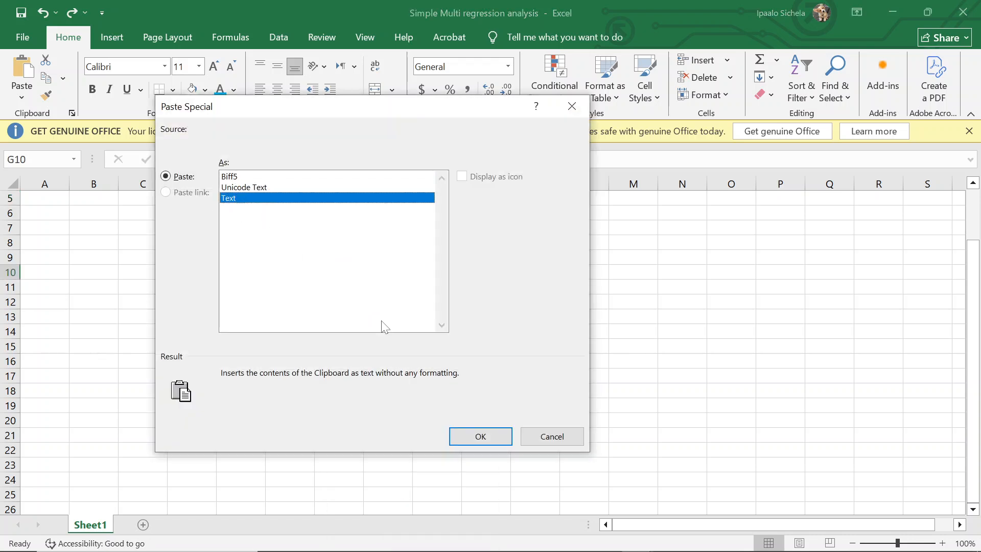
pyautogui.click(480, 435)
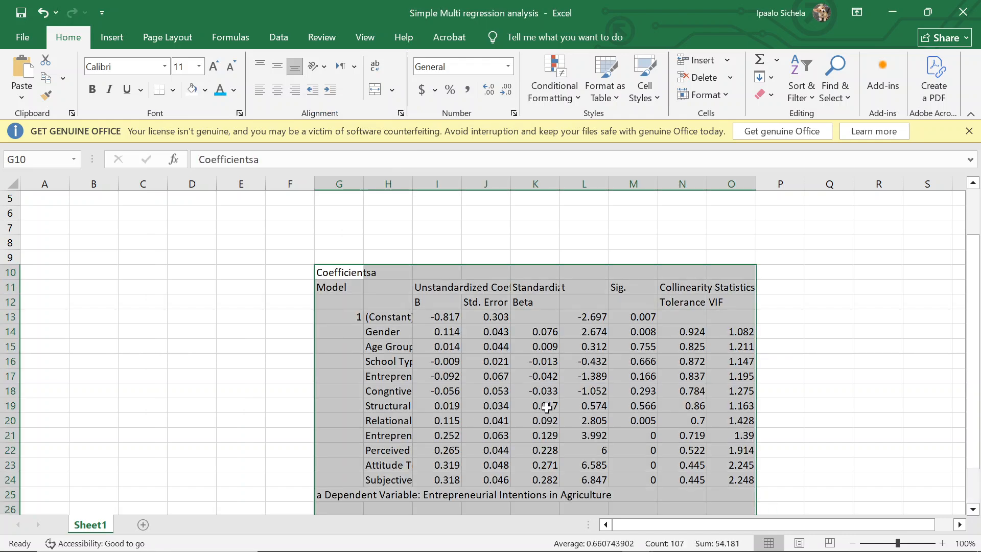
pyautogui.scroll(-4, 547, 406)
pyautogui.scroll(2, 547, 407)
# Step: Dismiss the WhatsApp notification and append *** to the Subjective Norms Beta value in cell K24
pyautogui.click(541, 392)
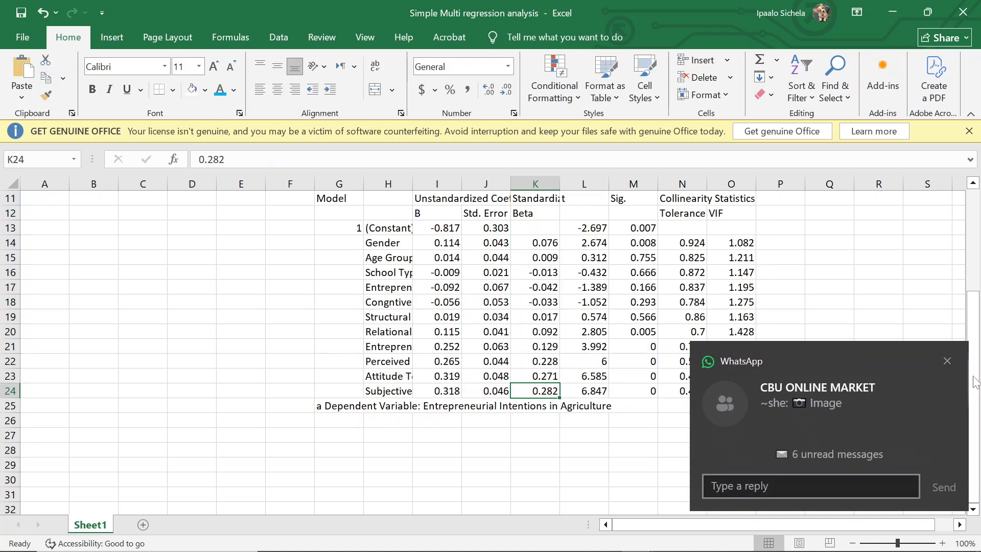
pyautogui.click(950, 360)
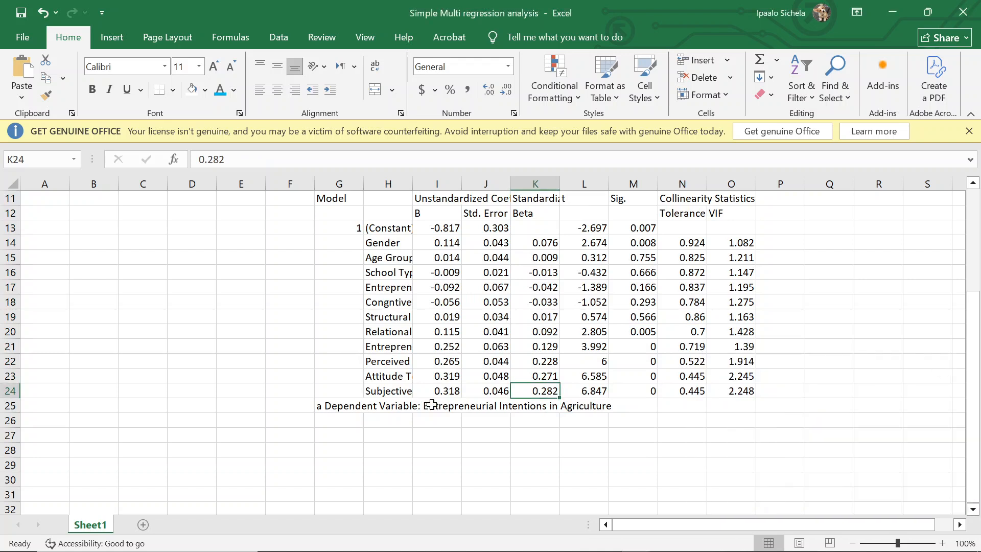
pyautogui.doubleClick(554, 391)
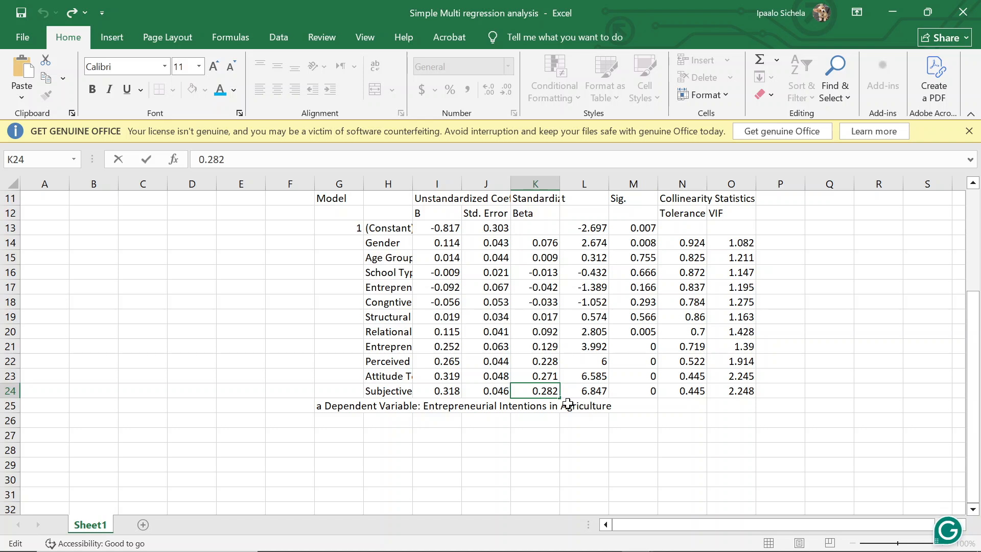
pyautogui.write('***')
pyautogui.click(648, 403)
pyautogui.scroll(2, 647, 402)
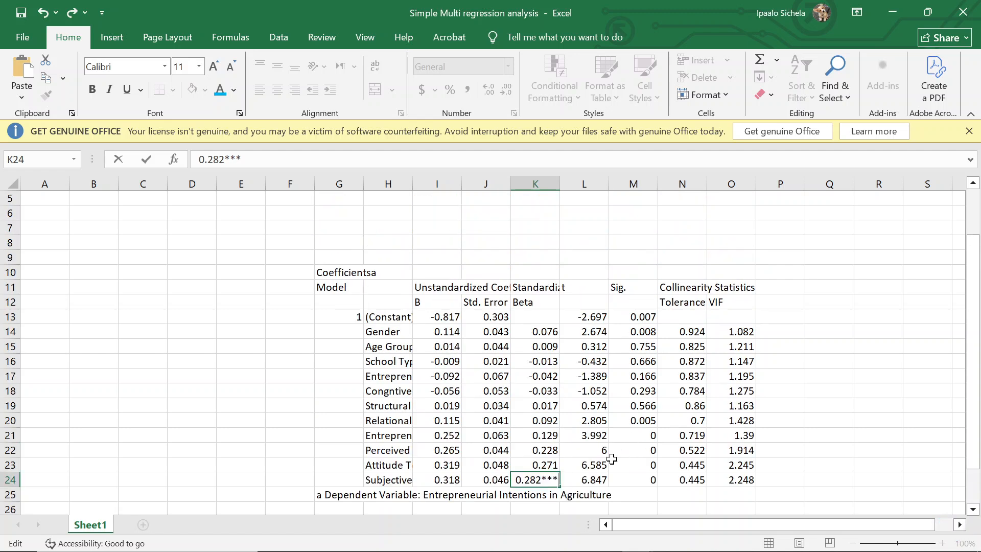
pyautogui.hotkey('shift', 'Return')
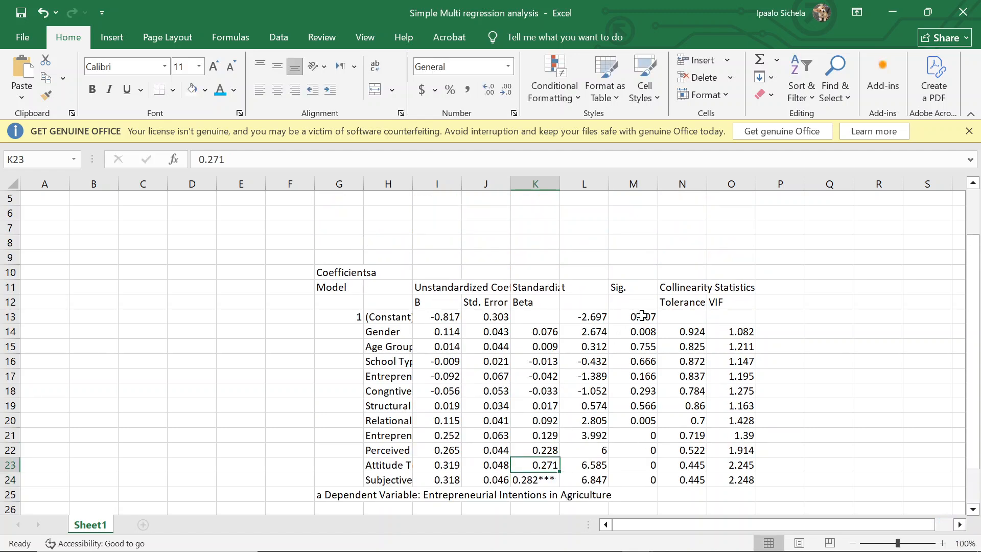
# Step: Append *** to the Beta values in K23, K22 and K21 for Attitude, Perceived Behavioural Control and Entrepreneure Skills
pyautogui.click(536, 305)
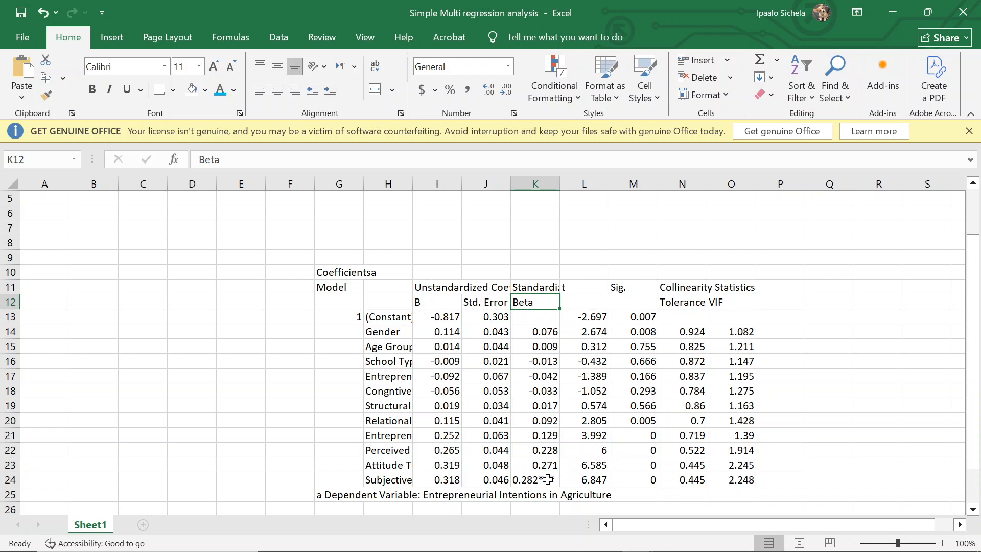
pyautogui.doubleClick(554, 465)
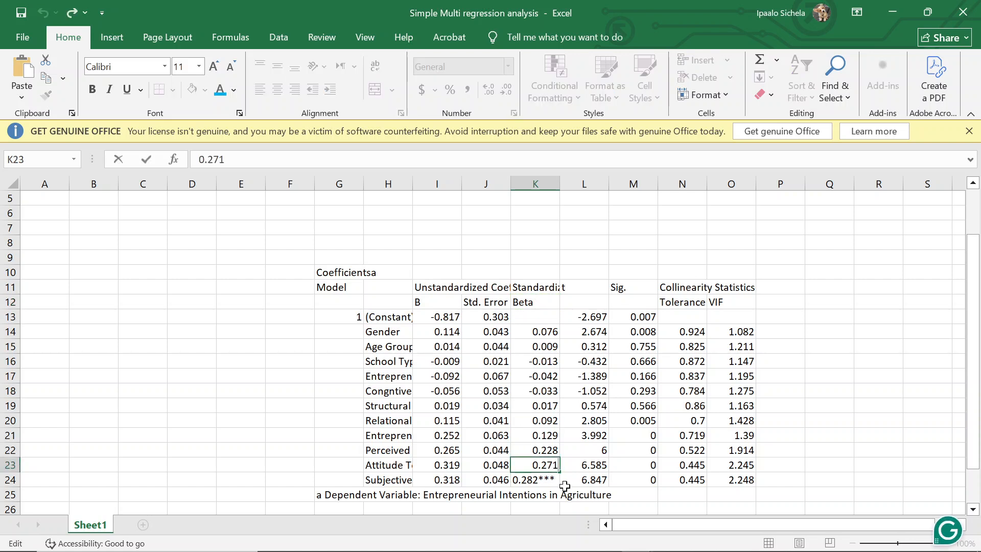
pyautogui.write('***')
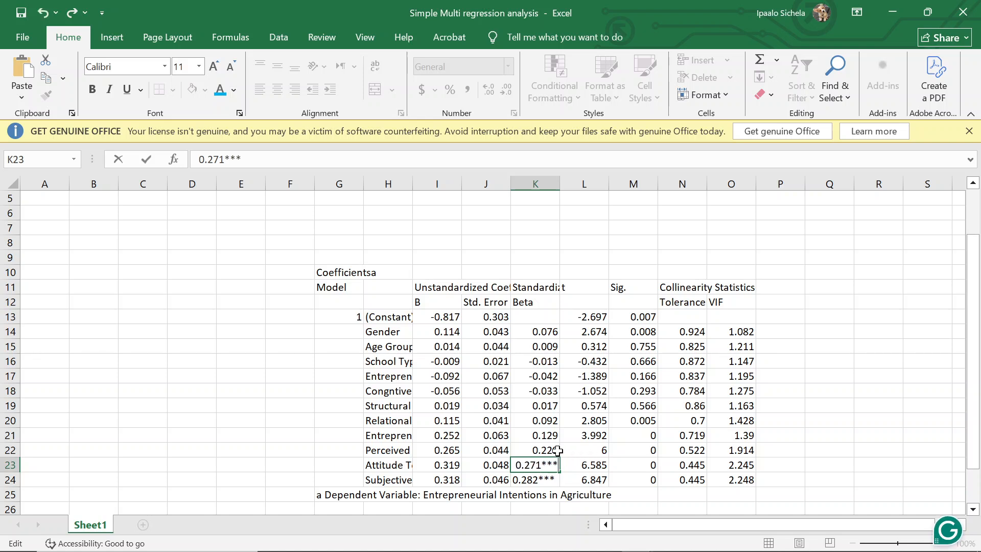
pyautogui.click(748, 450)
pyautogui.click(553, 450)
pyautogui.doubleClick(554, 449)
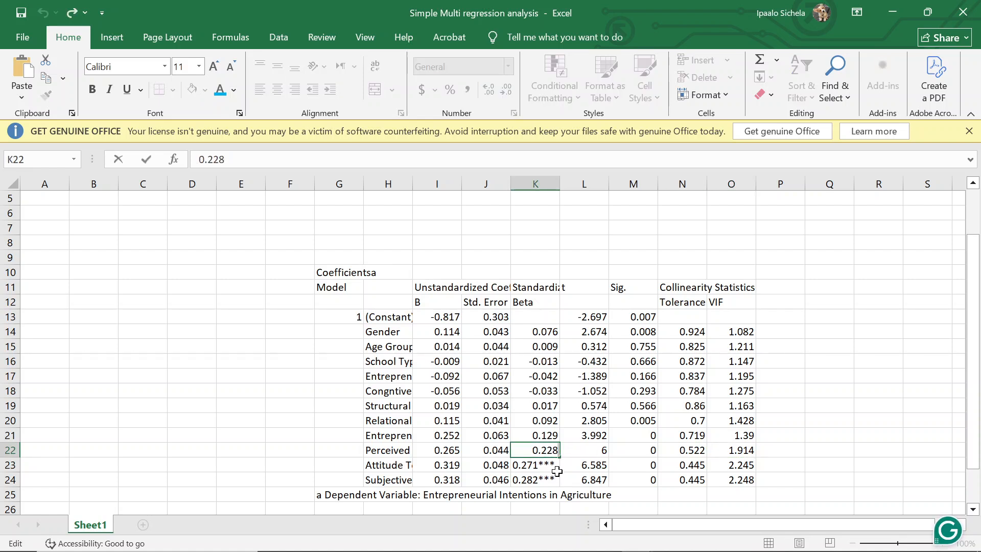
pyautogui.write('***')
pyautogui.click(602, 464)
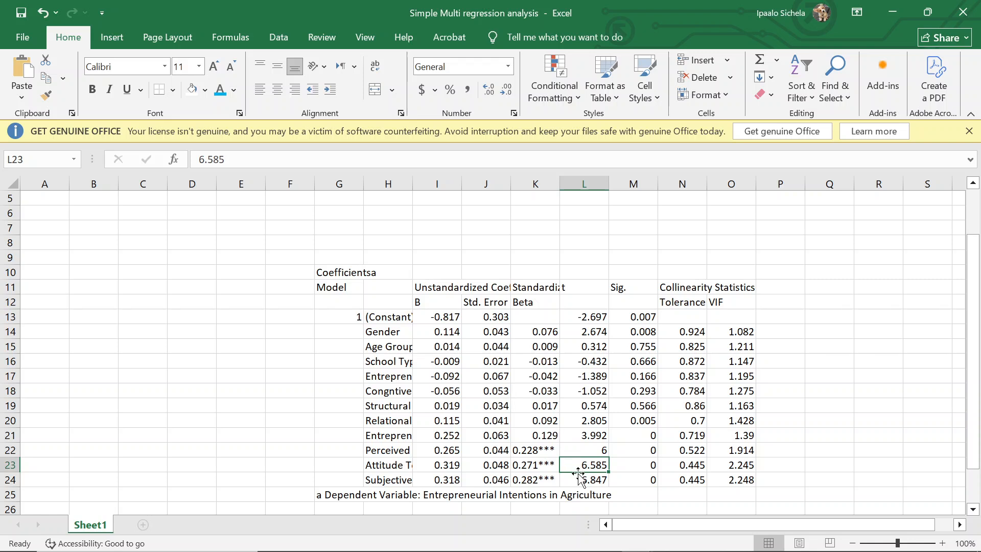
pyautogui.doubleClick(554, 437)
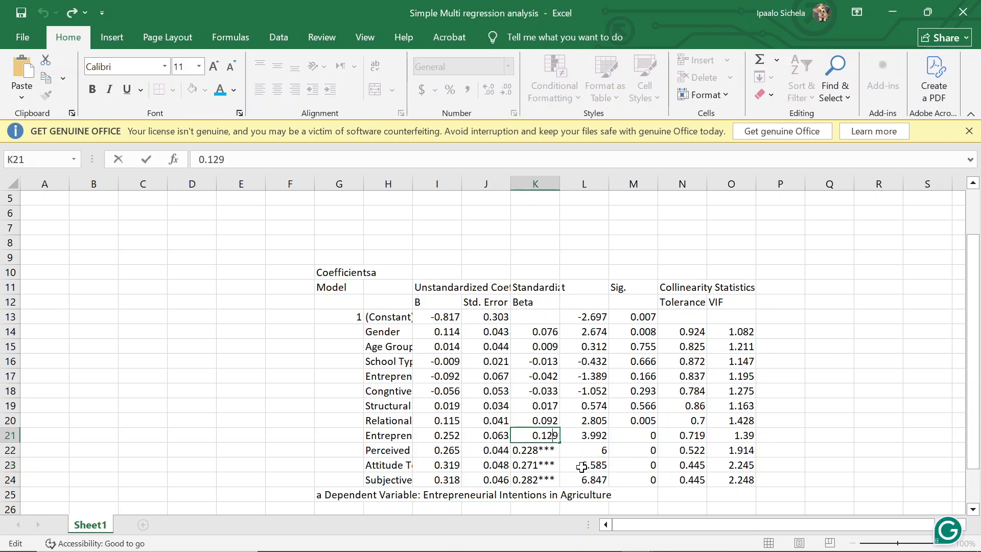
pyautogui.write('***')
pyautogui.click(619, 397)
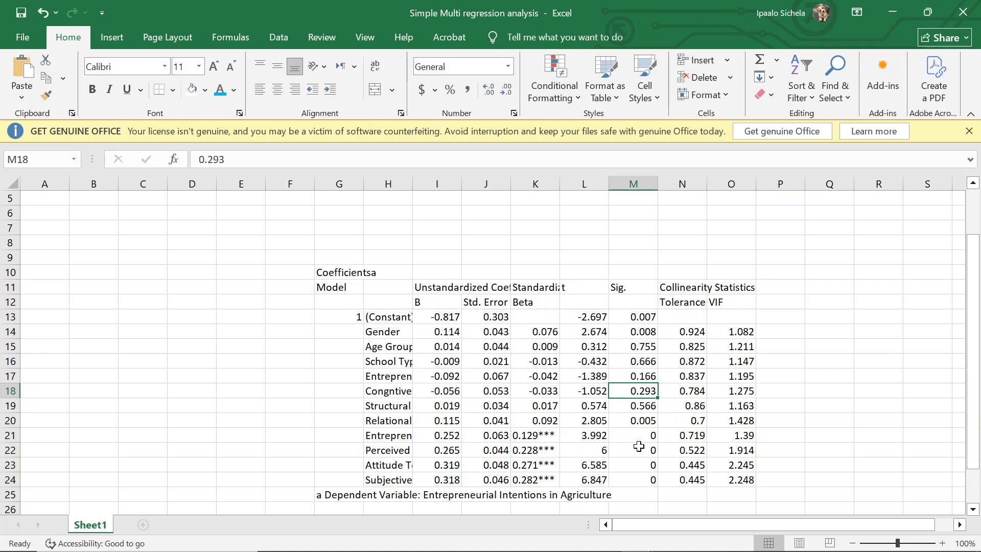
# Step: Append ** to the Relational Capital Beta value in cell K20 and review the starred column
pyautogui.click(651, 420)
pyautogui.doubleClick(552, 420)
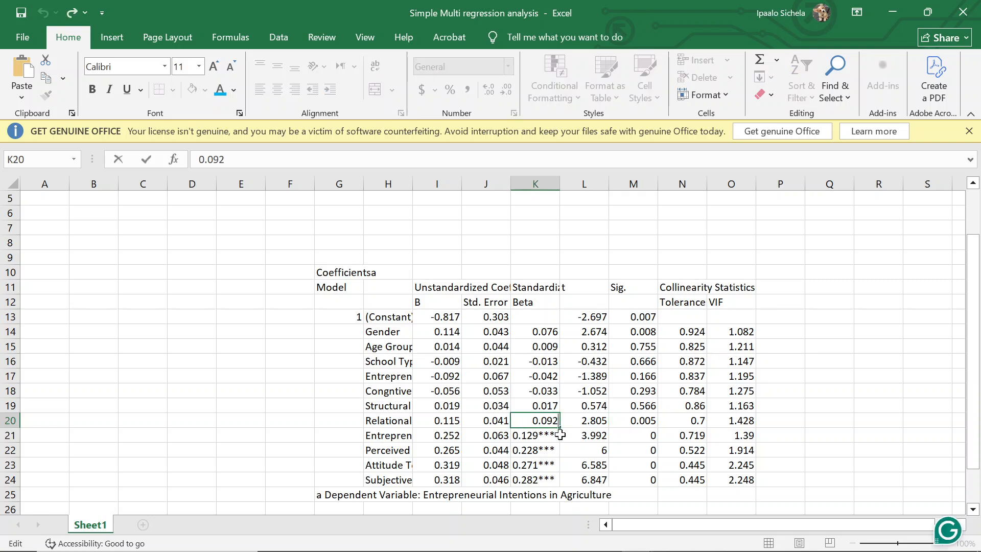
pyautogui.write('**')
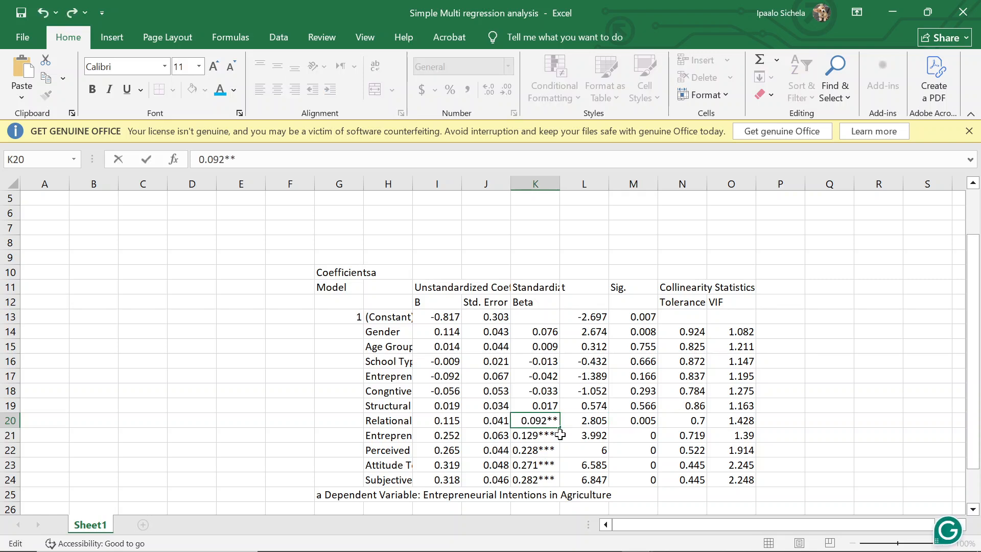
pyautogui.click(643, 407)
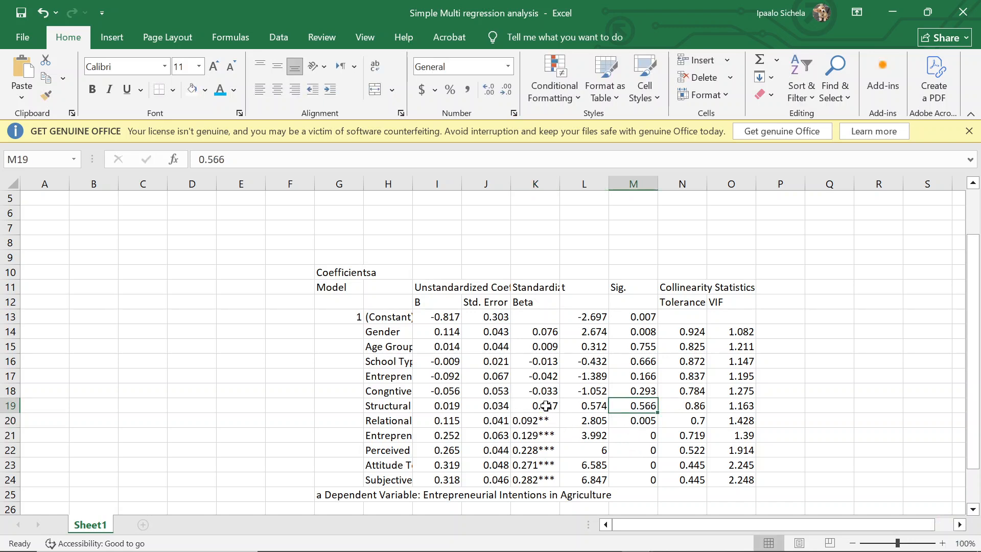
pyautogui.click(537, 420)
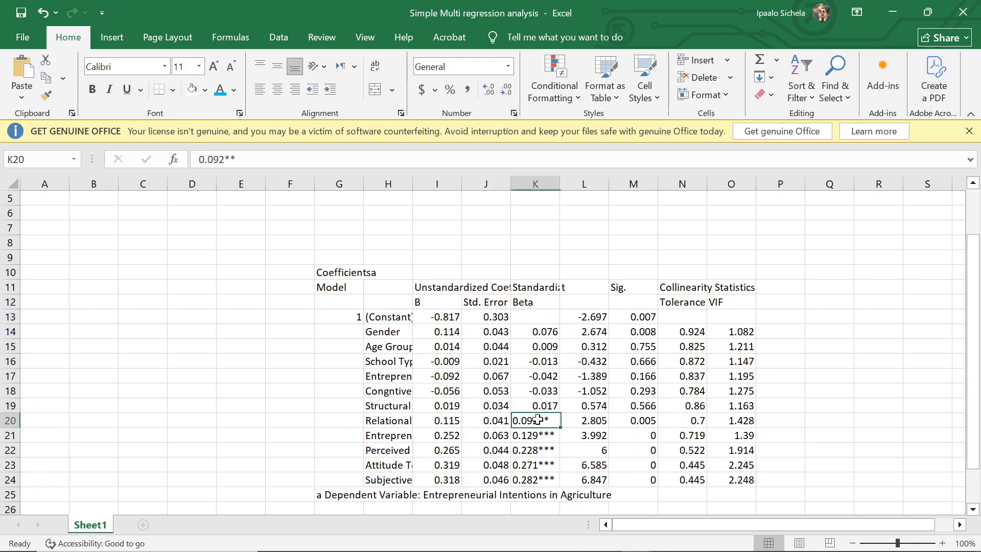
pyautogui.scroll(-2, 680, 432)
pyautogui.scroll(2, 680, 433)
pyautogui.scroll(-2, 792, 488)
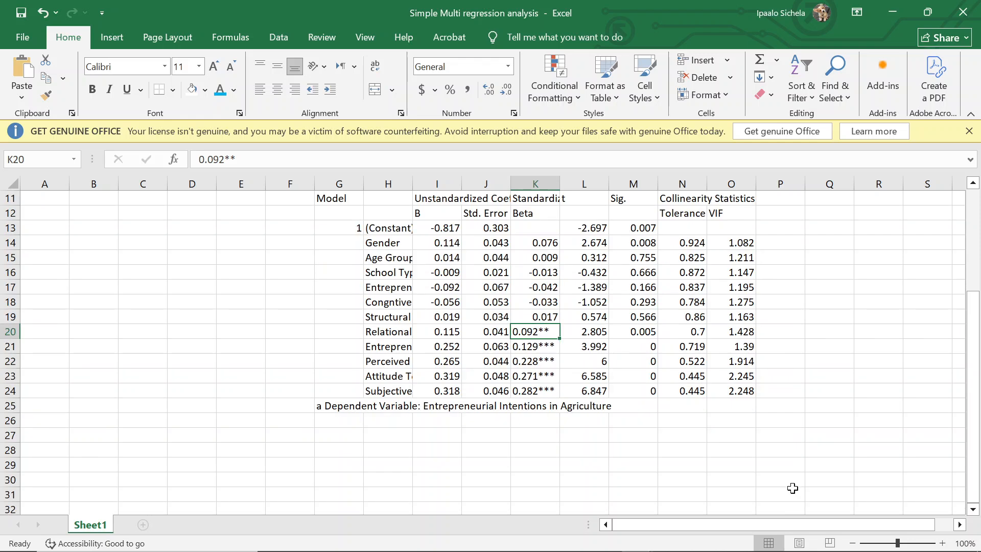
pyautogui.scroll(2, 792, 488)
pyautogui.scroll(1, 789, 398)
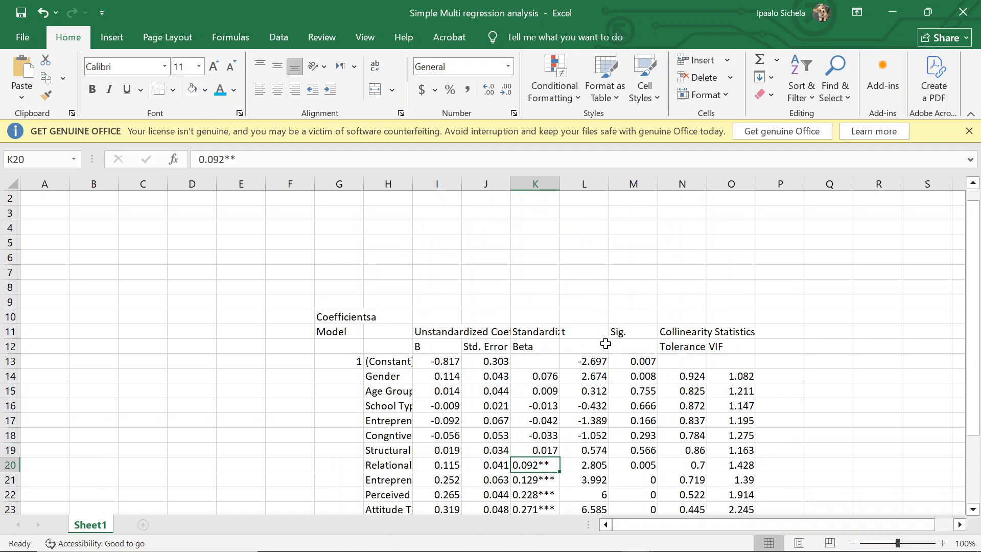
# Step: Switch to the UA Datab Analysis PDF in Foxit and examine Table 5.2, the basic multiple regression table
pyautogui.hotkey('alt', 'Tab')
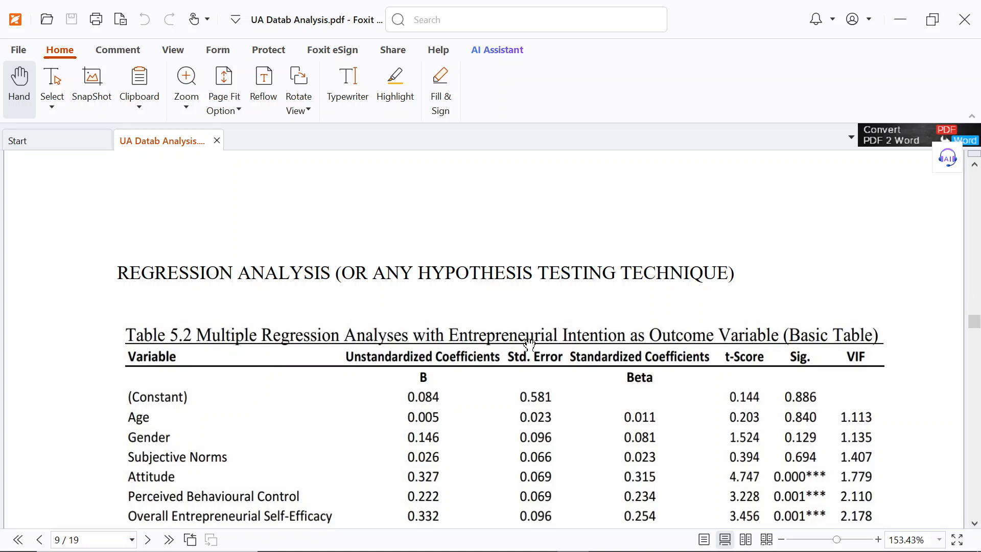
pyautogui.click(780, 540)
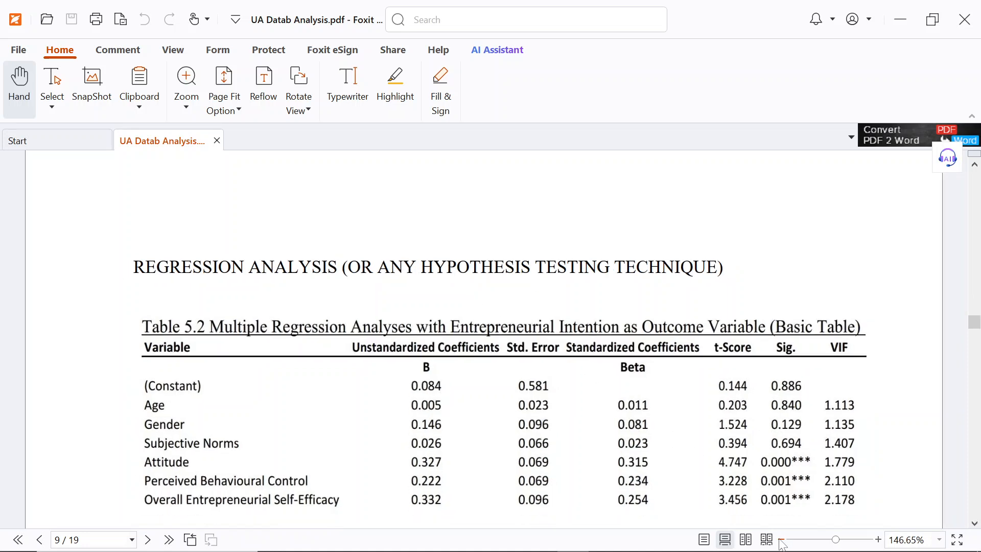
pyautogui.click(781, 541)
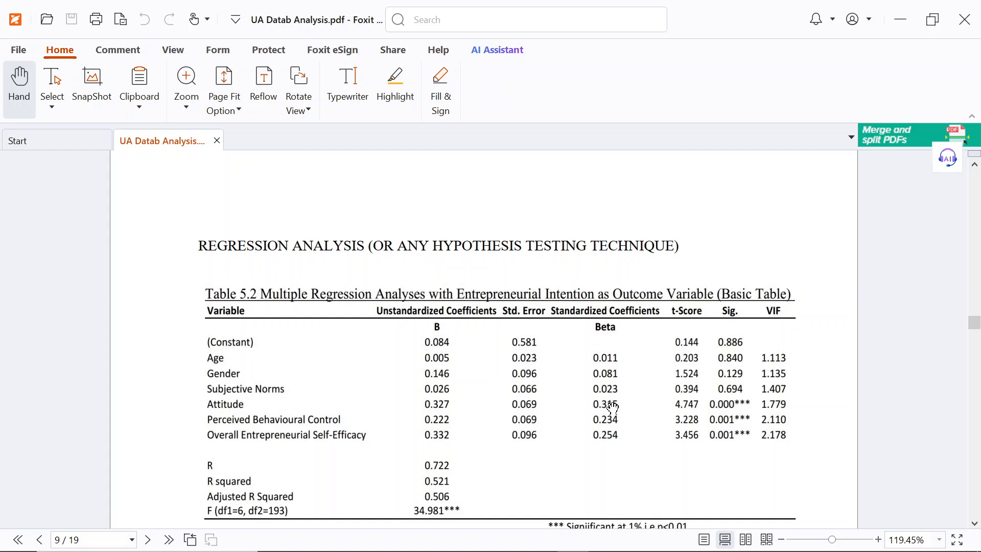
# Step: Switch back to the Simple Multi regression analysis workbook in Excel and compare the Sig. values with the starred Beta values
pyautogui.moveTo(506, 550)
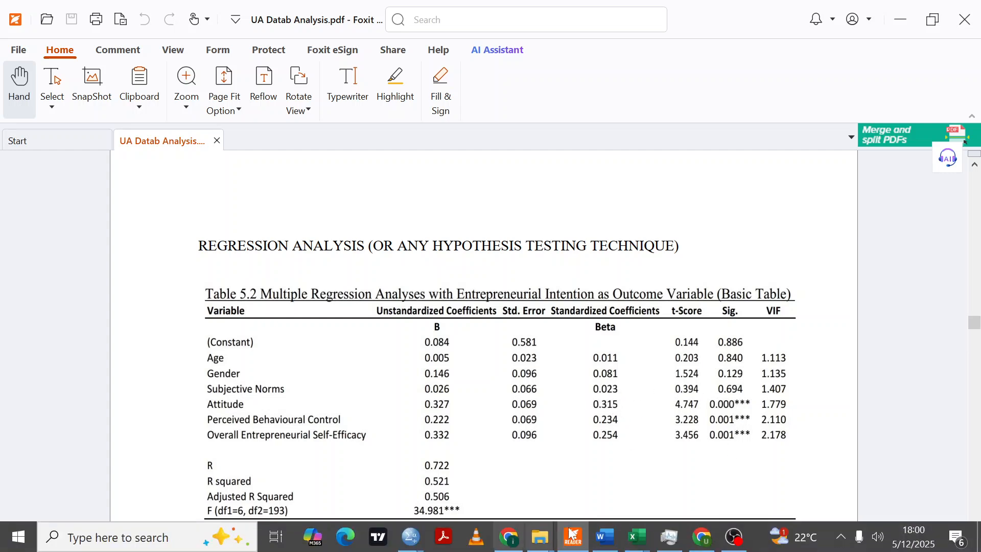
pyautogui.moveTo(636, 537)
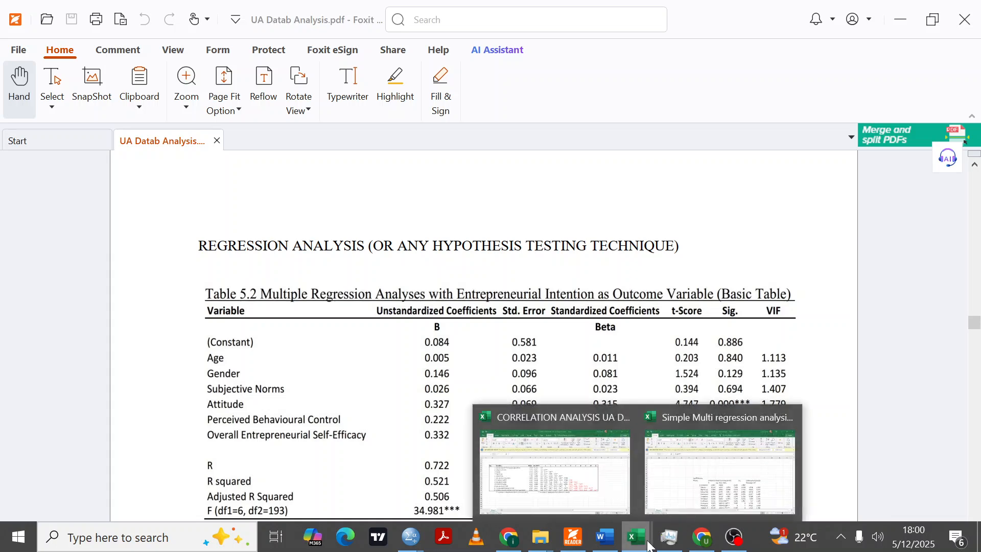
pyautogui.click(692, 493)
pyautogui.scroll(-3, 552, 423)
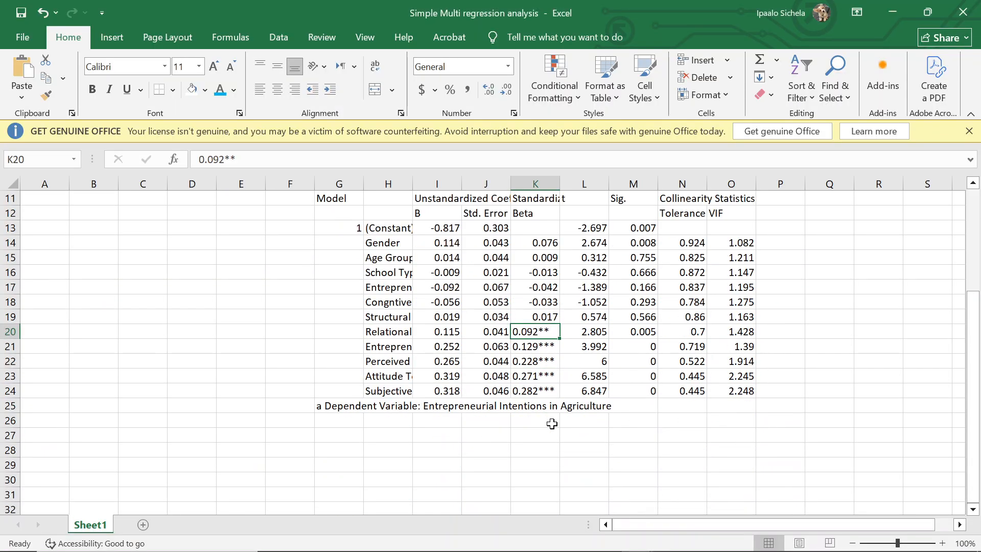
pyautogui.click(648, 387)
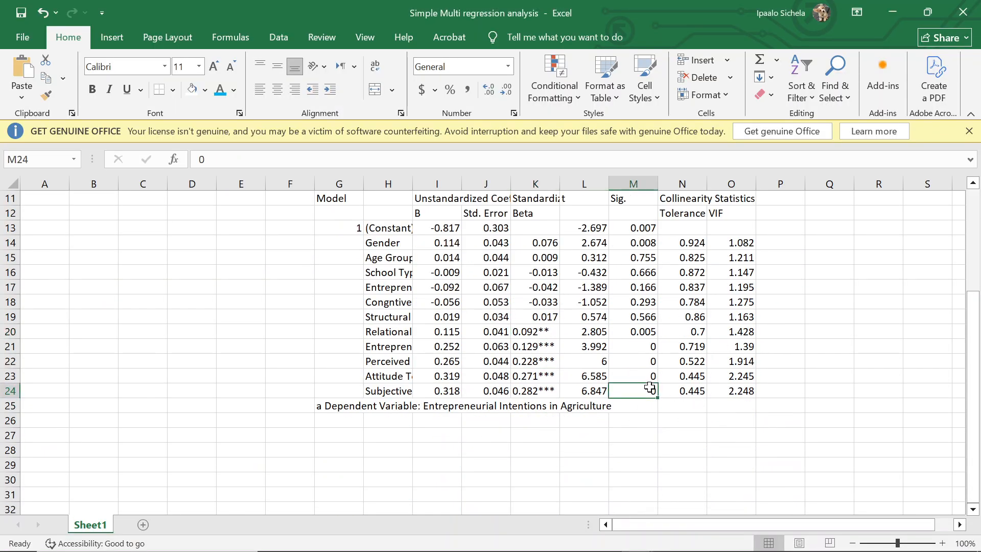
pyautogui.click(526, 389)
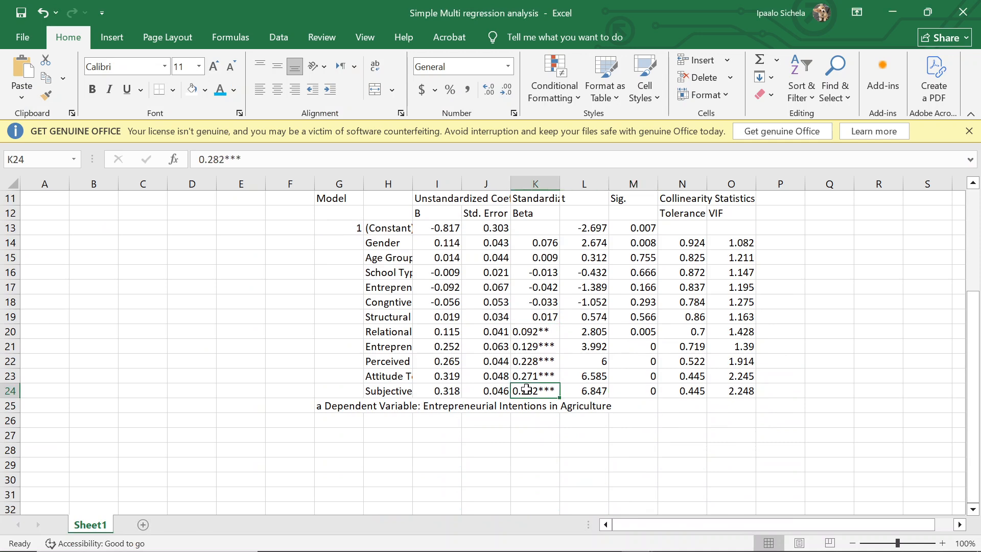
pyautogui.click(528, 326)
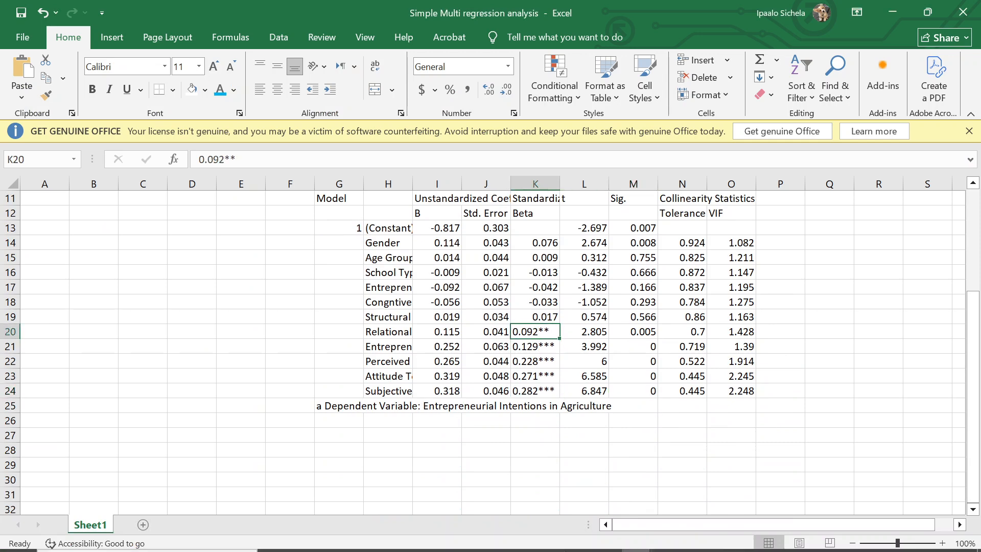
# Step: Return to the UA Datab Analysis PDF in Foxit and check the model statistics and significance note below Table 5.2
pyautogui.click(574, 538)
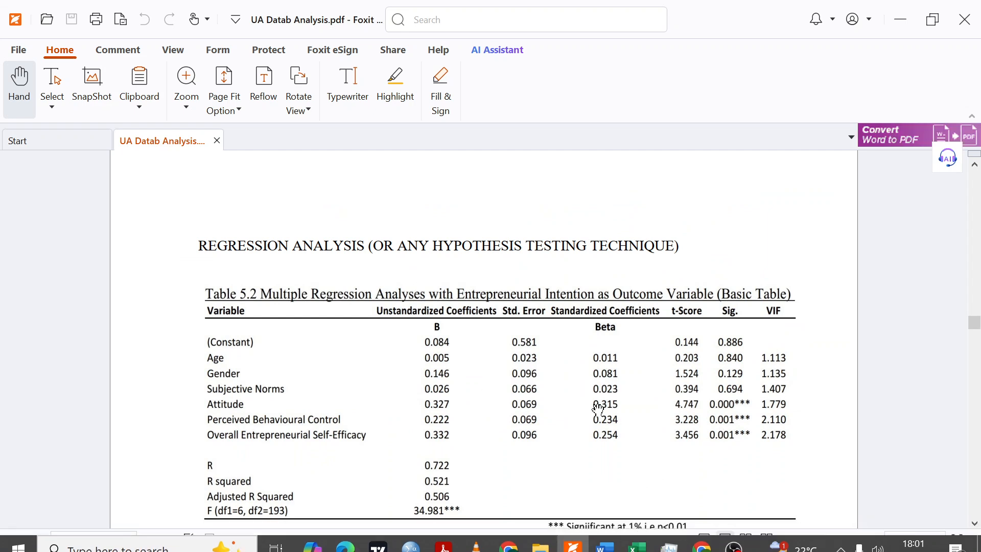
pyautogui.scroll(-2, 596, 410)
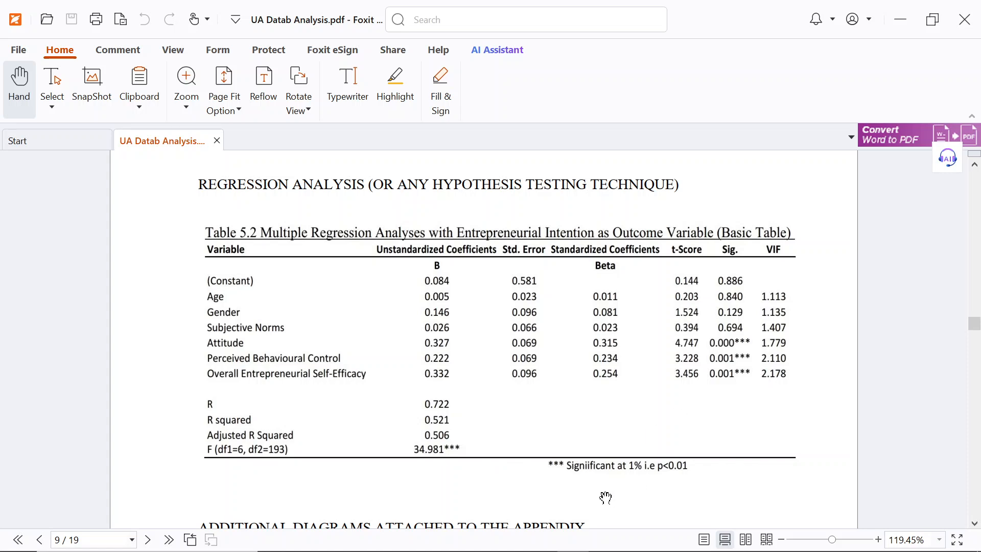
pyautogui.moveTo(608, 539)
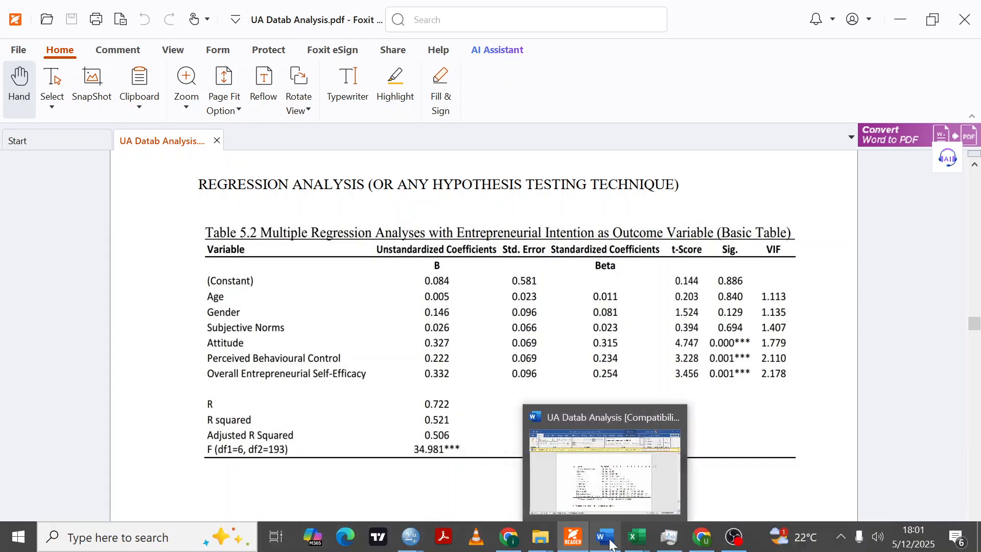
pyautogui.moveTo(643, 535)
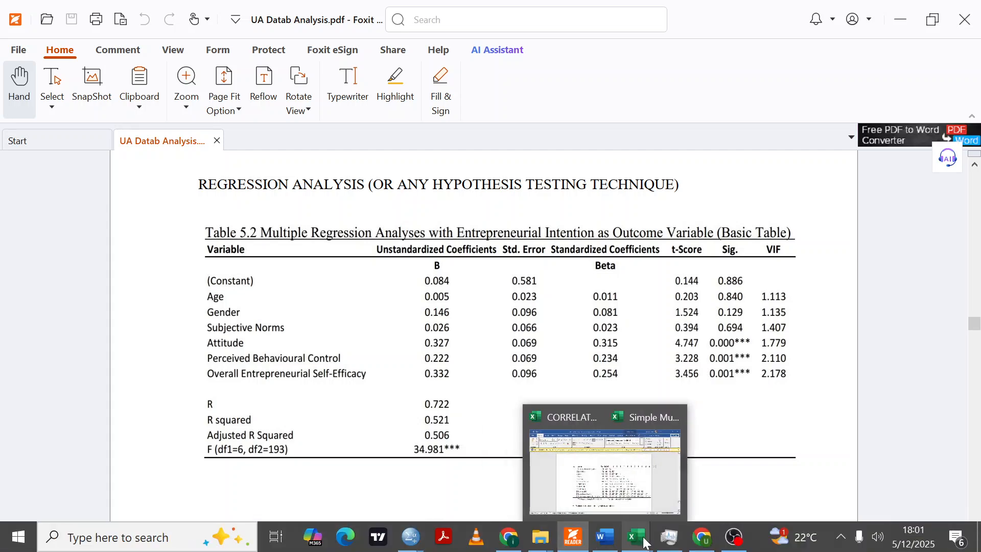